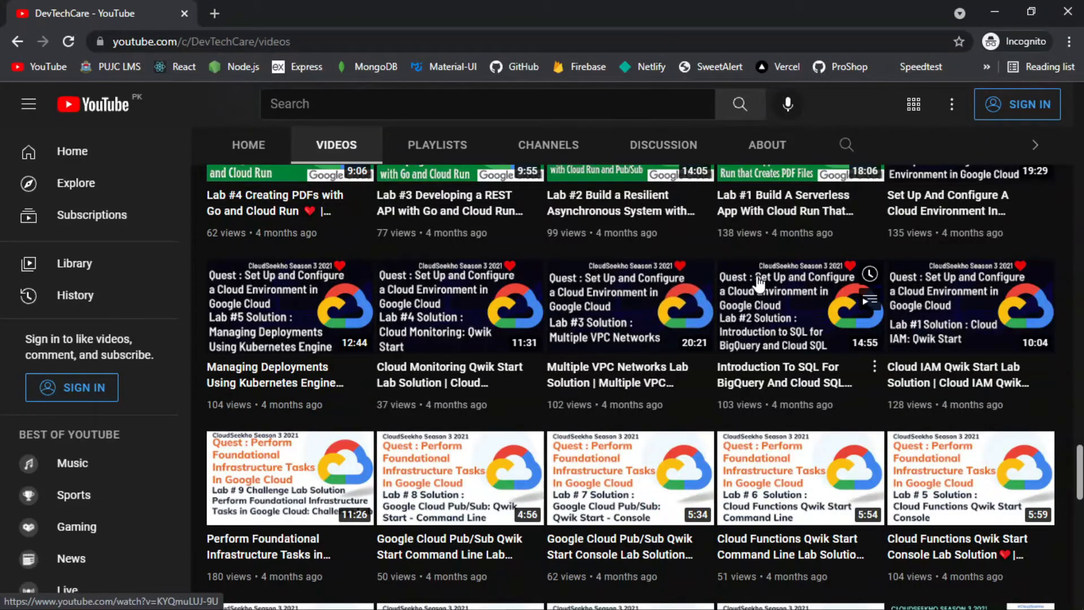
Scroll through the DevTechCare channel's Videos grid on YouTube.
{"action": "scroll", "coordinate": [759, 284], "scroll_direction": "down", "scroll_amount": 10}
{"action": "scroll", "coordinate": [759, 282], "scroll_direction": "up", "scroll_amount": 8}
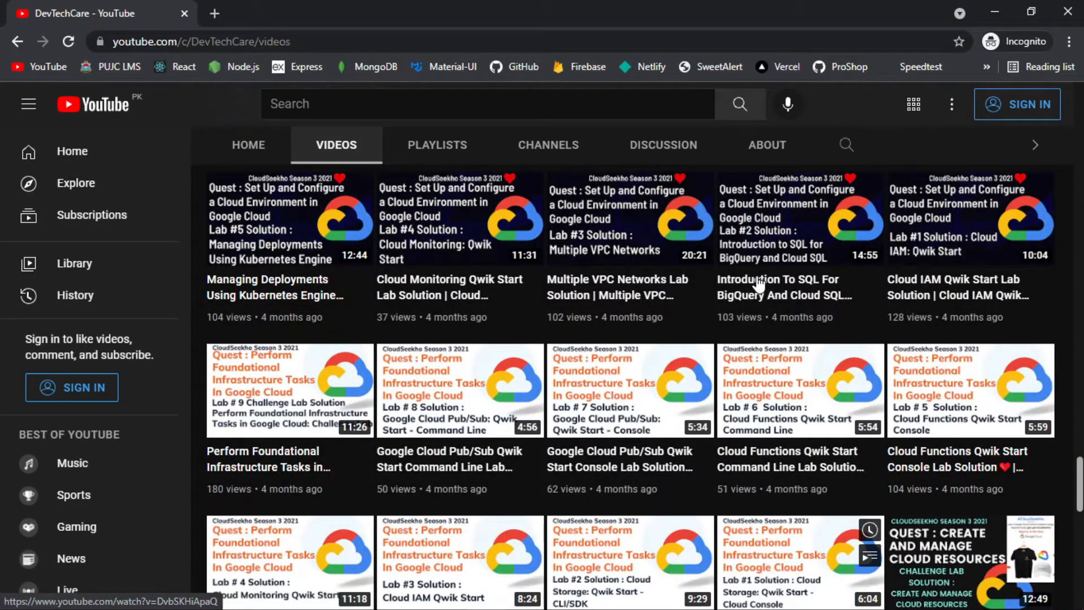
{"action": "scroll", "coordinate": [759, 284], "scroll_direction": "up", "scroll_amount": 10}
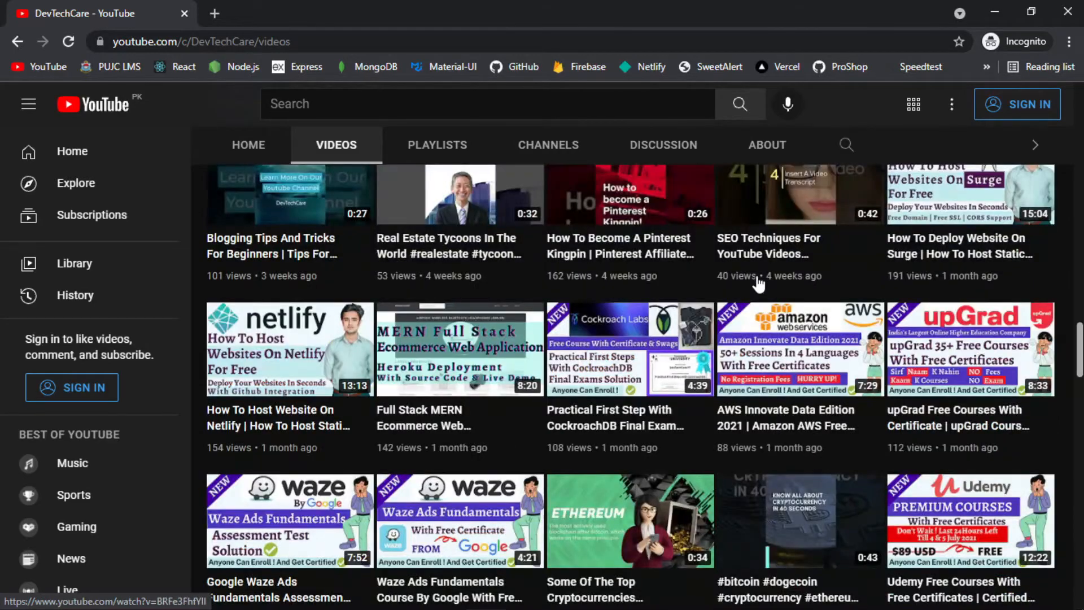
{"action": "scroll", "coordinate": [759, 284], "scroll_direction": "up", "scroll_amount": 9}
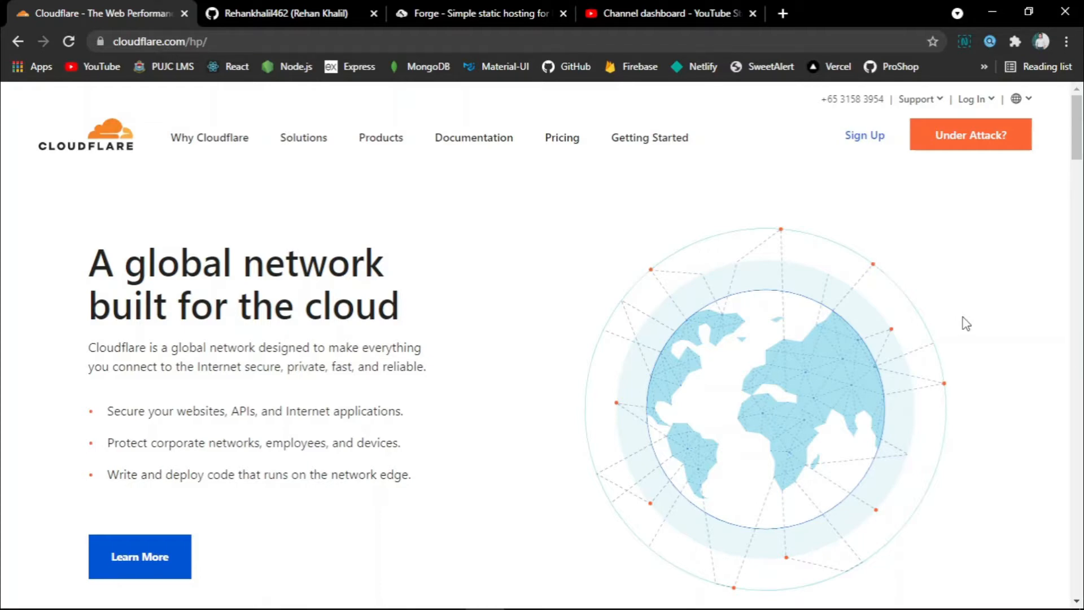
{"action": "scroll", "coordinate": [965, 323], "scroll_direction": "down", "scroll_amount": 8}
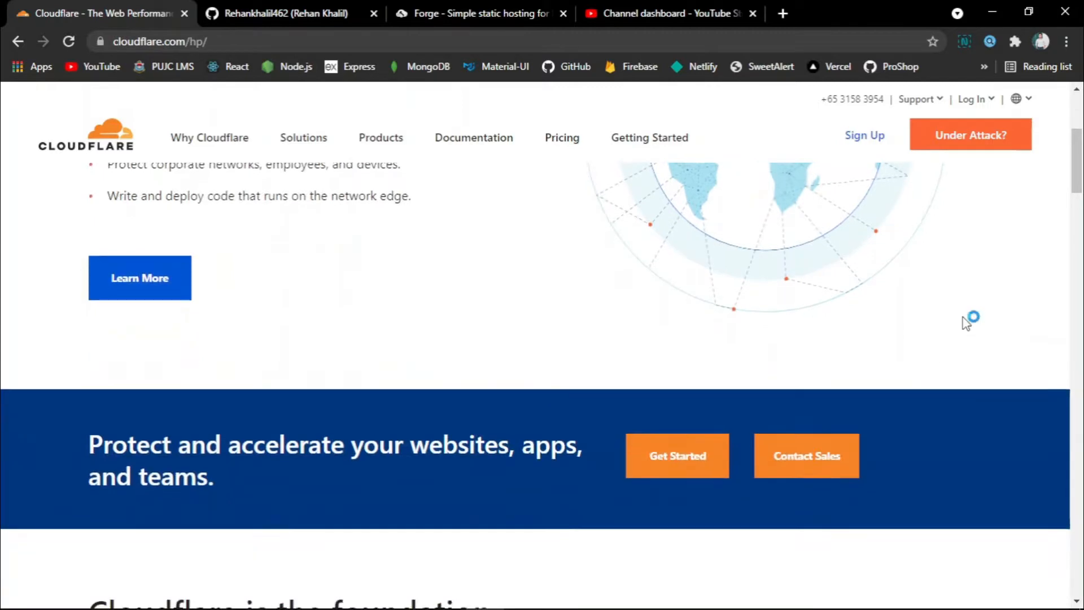
{"action": "scroll", "coordinate": [966, 320], "scroll_direction": "down", "scroll_amount": 9}
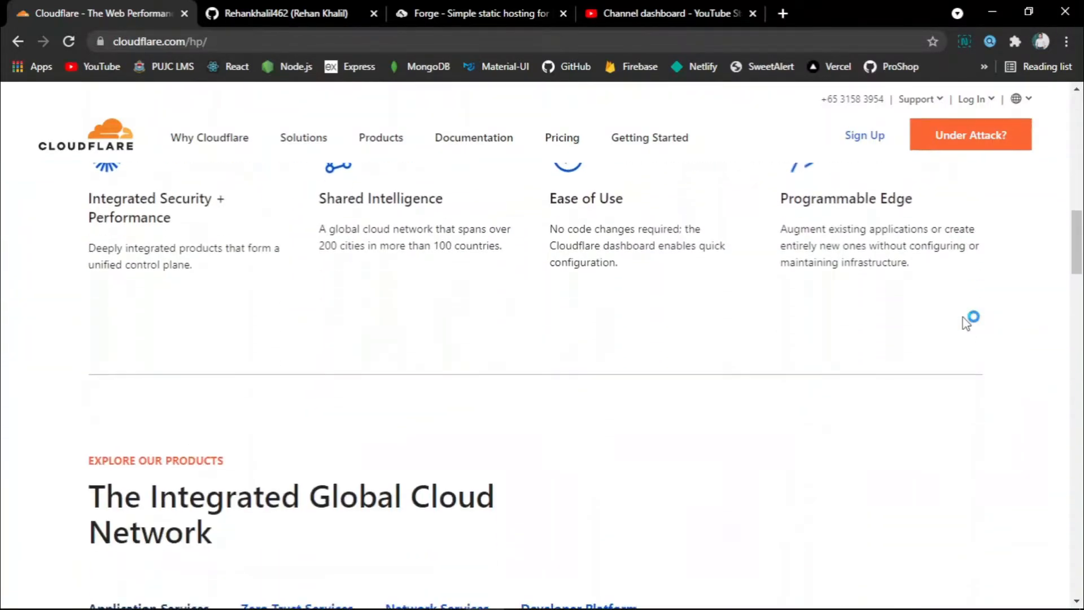
{"action": "scroll", "coordinate": [966, 321], "scroll_direction": "up", "scroll_amount": 5}
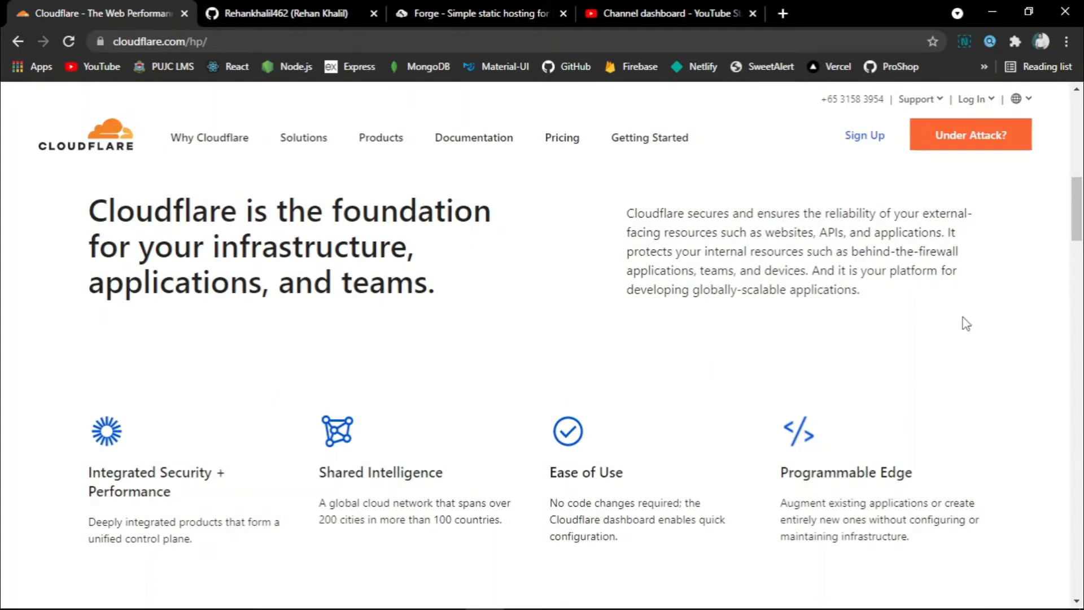
{"action": "scroll", "coordinate": [966, 321], "scroll_direction": "down", "scroll_amount": 10}
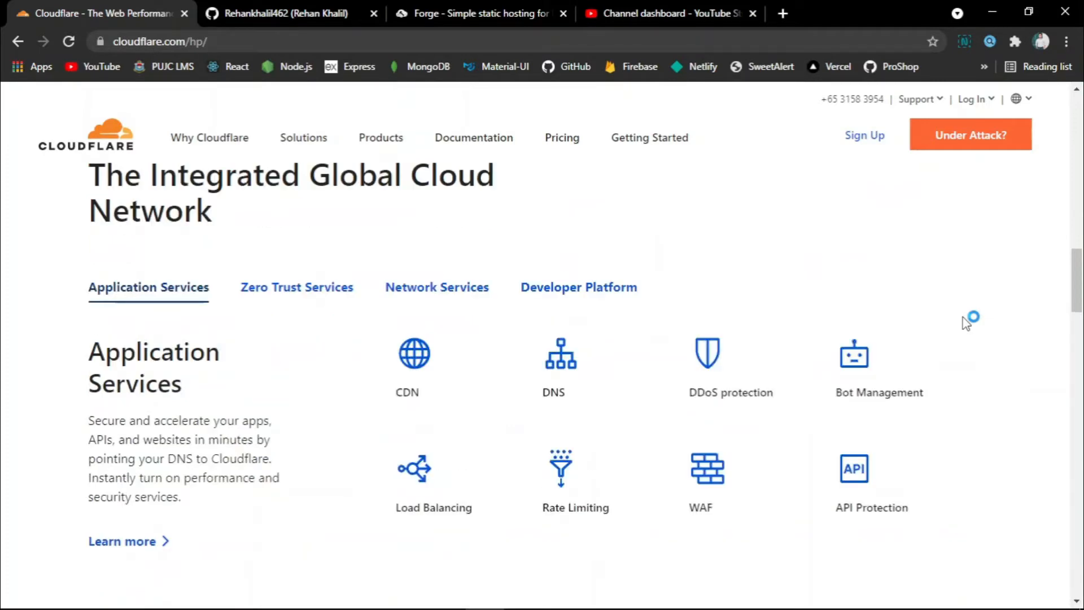
{"action": "scroll", "coordinate": [966, 320], "scroll_direction": "down", "scroll_amount": 9}
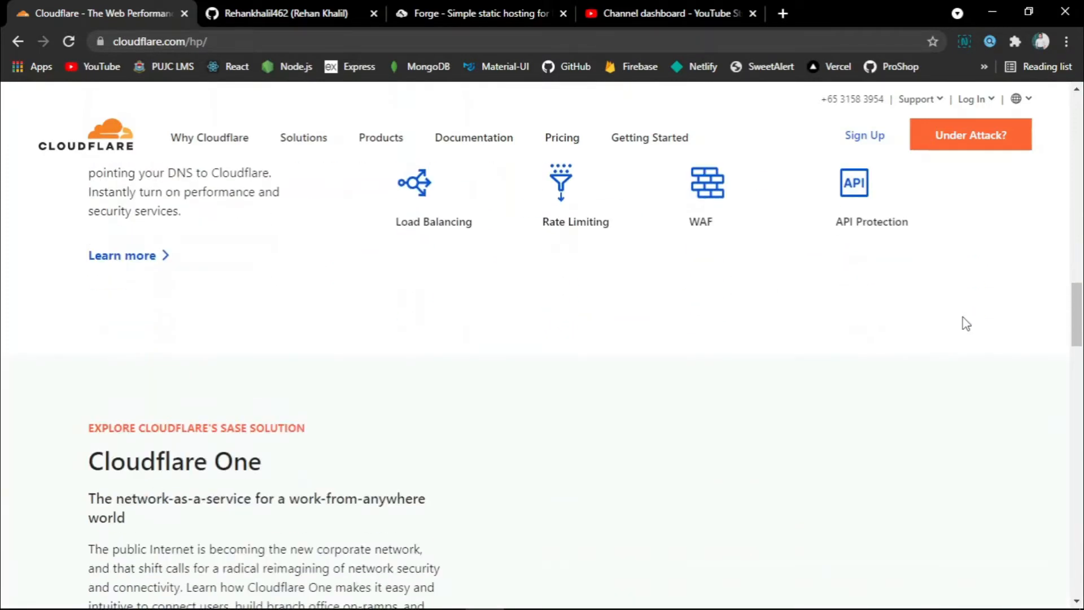
{"action": "scroll", "coordinate": [966, 323], "scroll_direction": "down", "scroll_amount": 5}
{"action": "scroll", "coordinate": [966, 322], "scroll_direction": "up", "scroll_amount": 3}
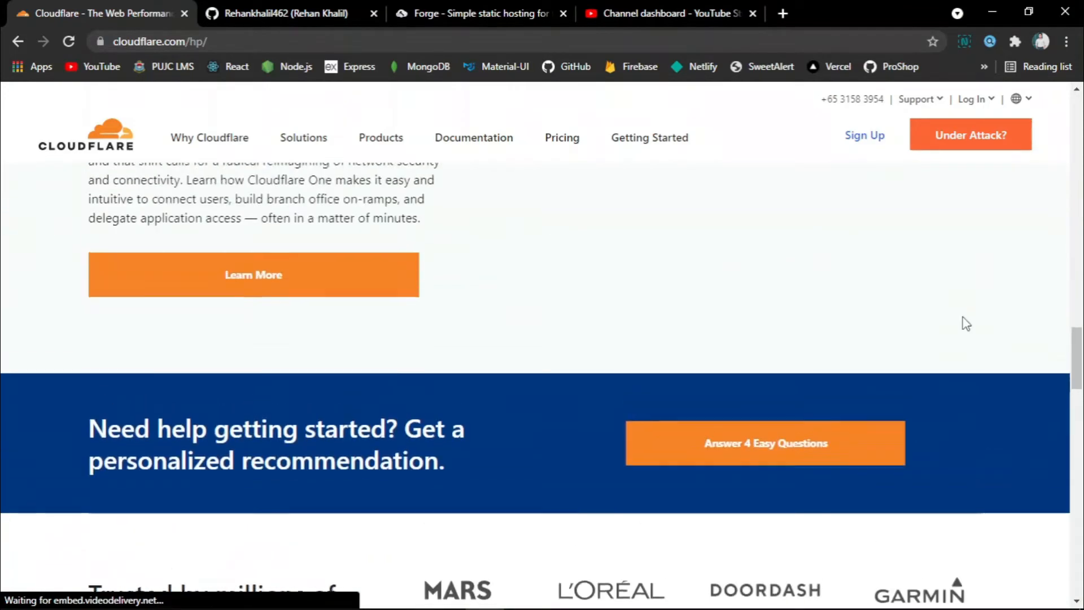
{"action": "scroll", "coordinate": [966, 323], "scroll_direction": "down", "scroll_amount": 3}
{"action": "scroll", "coordinate": [963, 318], "scroll_direction": "down", "scroll_amount": 18}
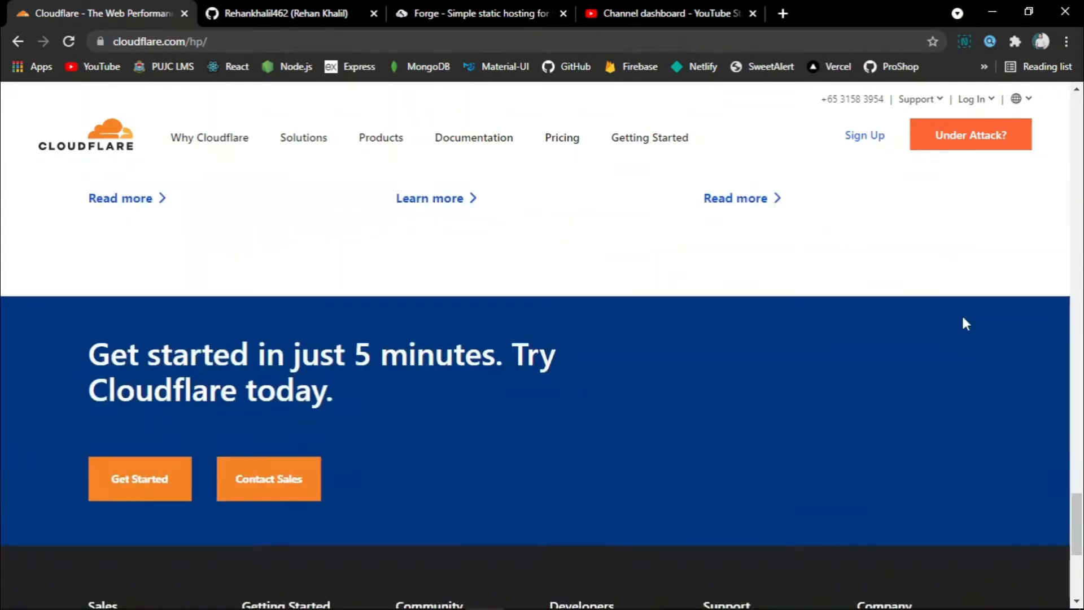
{"action": "scroll", "coordinate": [963, 318], "scroll_direction": "up", "scroll_amount": 20}
{"action": "scroll", "coordinate": [966, 323], "scroll_direction": "up", "scroll_amount": 3}
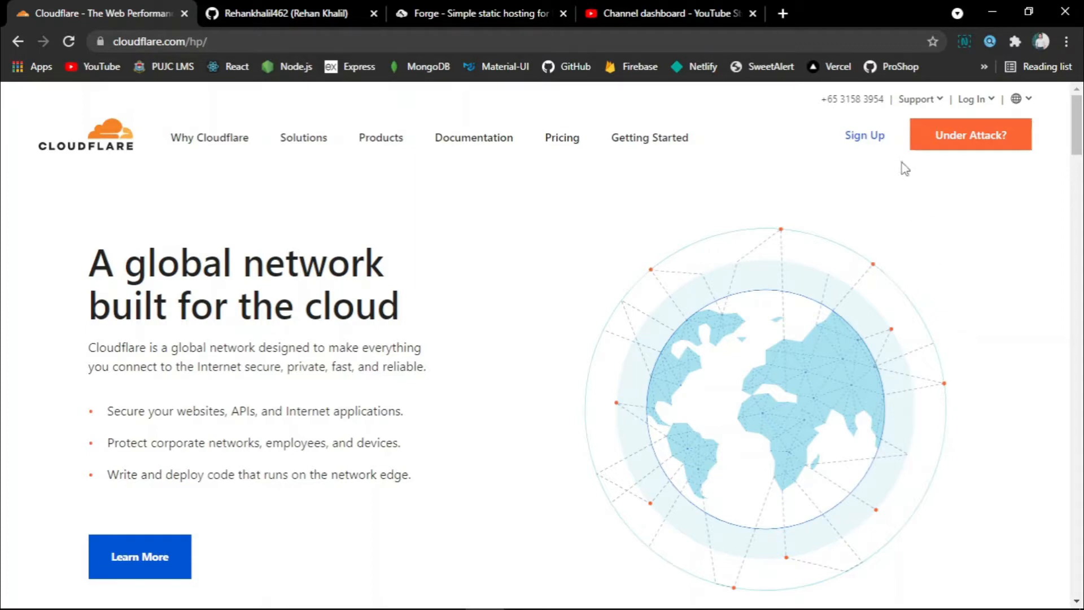
Open the Cloudflare sign-up page, accept the autofilled password, and switch to logging in.
{"action": "left_click", "coordinate": [859, 143]}
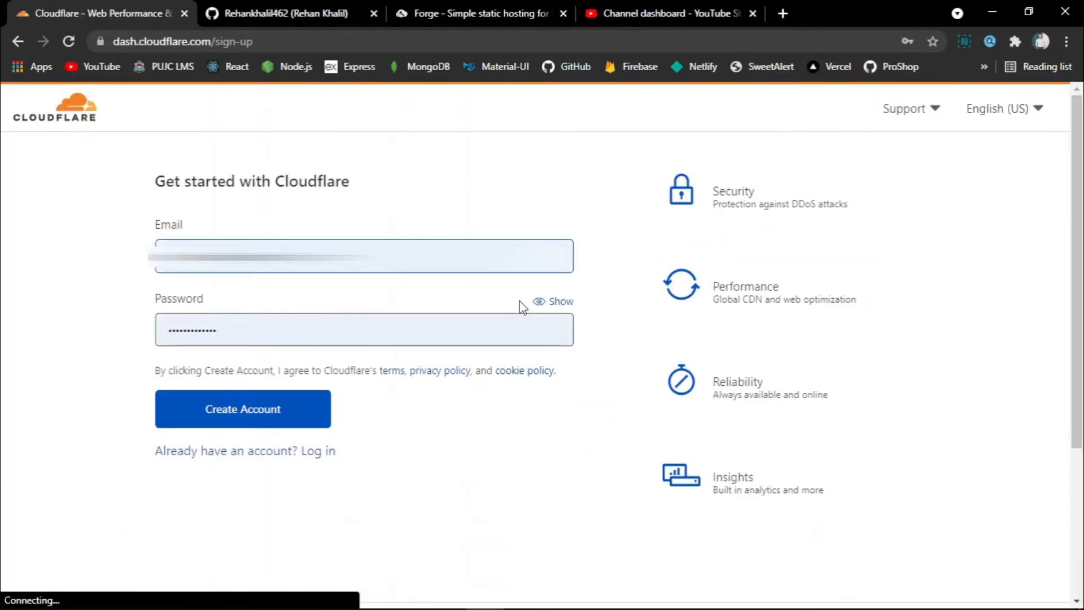
{"action": "left_click", "coordinate": [327, 450]}
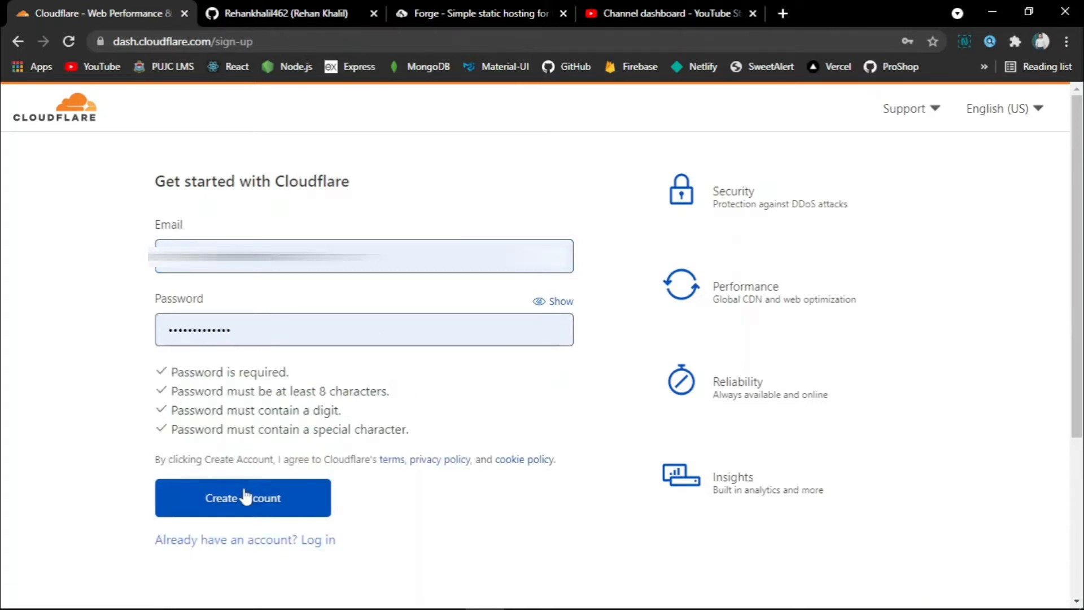
{"action": "left_click", "coordinate": [287, 543]}
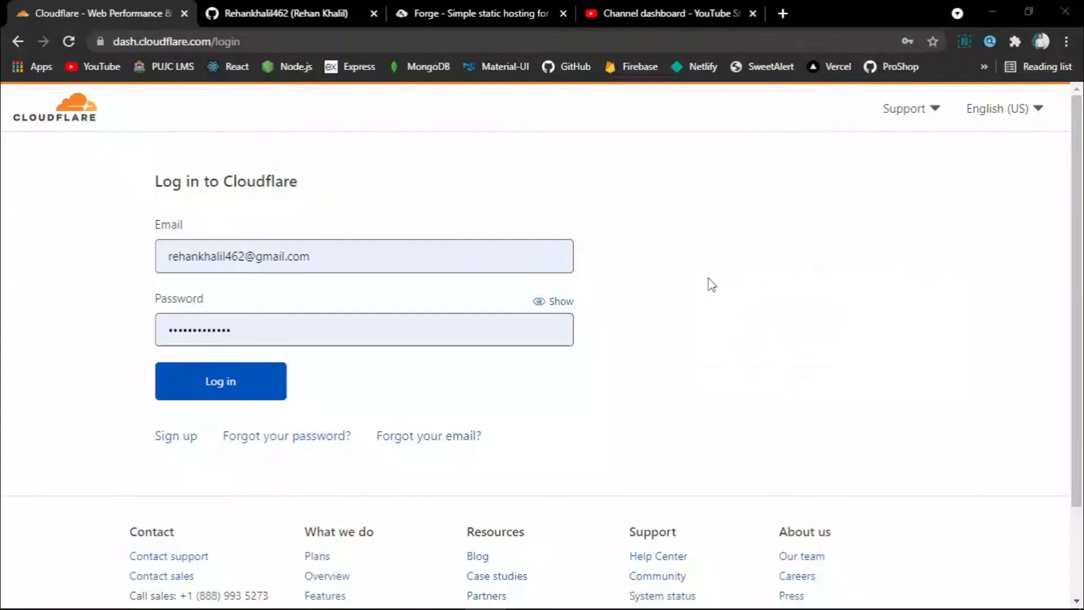
Bring Visual Studio Code with the portfolio's index.html to the front.
{"action": "key", "text": "alt+Tab"}
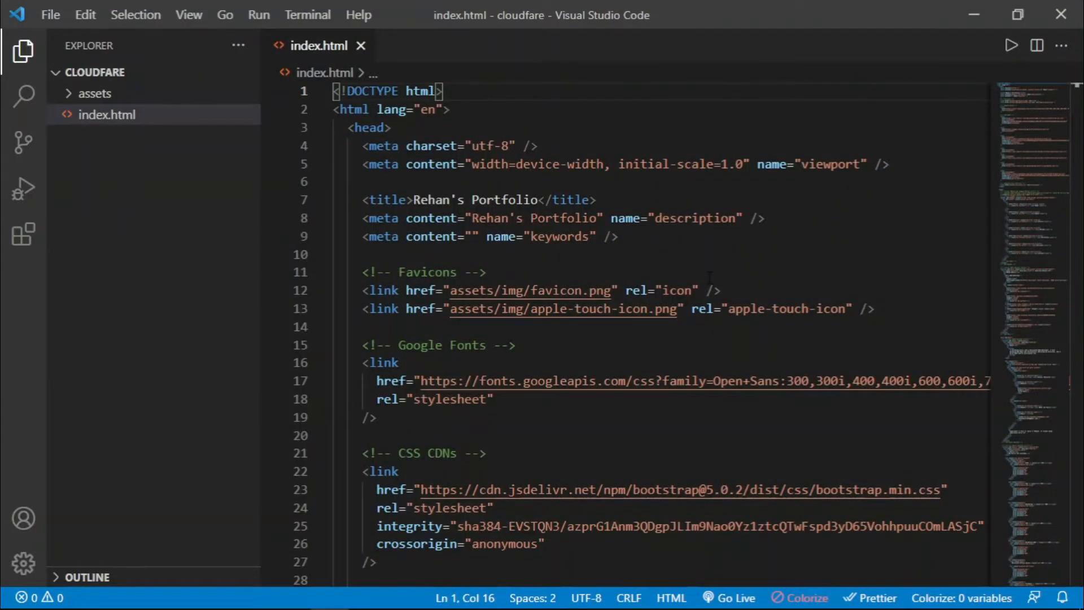
{"action": "key", "text": "alt+Tab"}
{"action": "key", "text": "alt+Tab"}
{"action": "key", "text": "alt+Tab"}
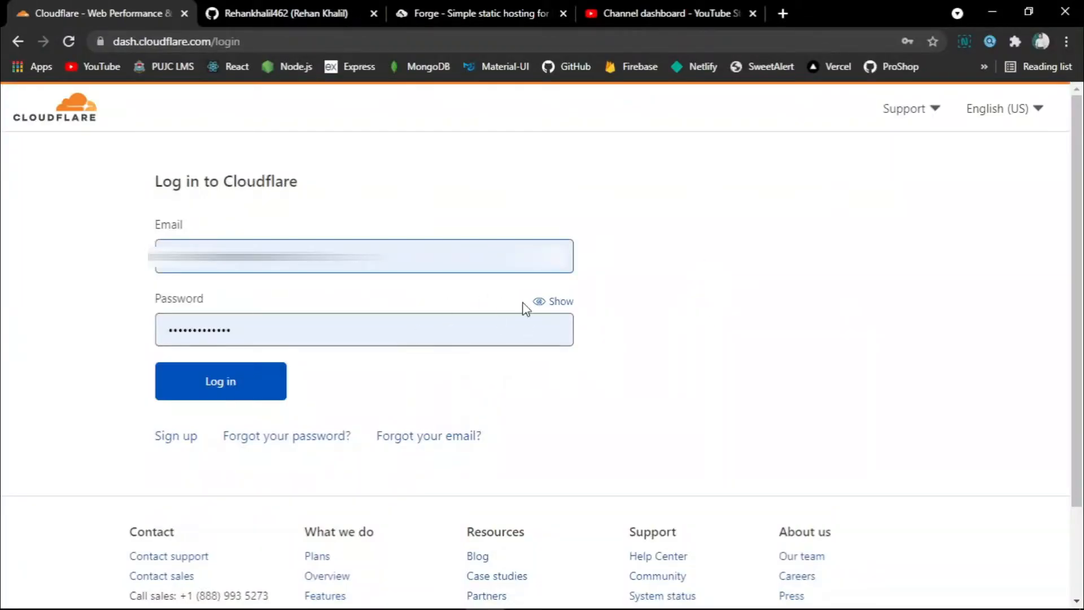
{"action": "key", "text": "alt+Tab"}
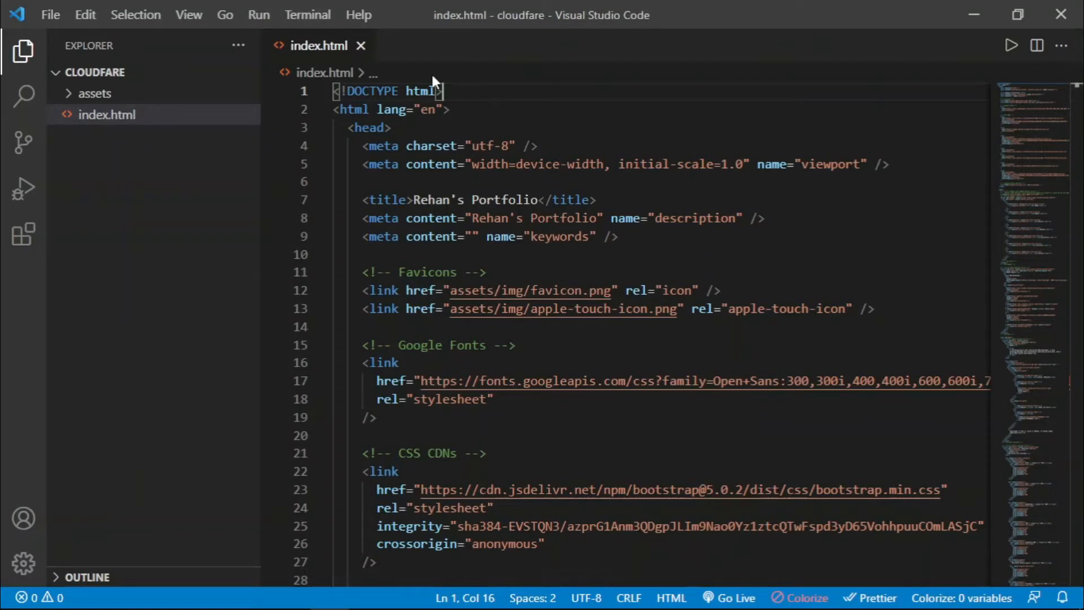
Open a Git Bash terminal in Visual Studio Code and run git init in the project folder.
{"action": "key", "text": "ctrl+grave"}
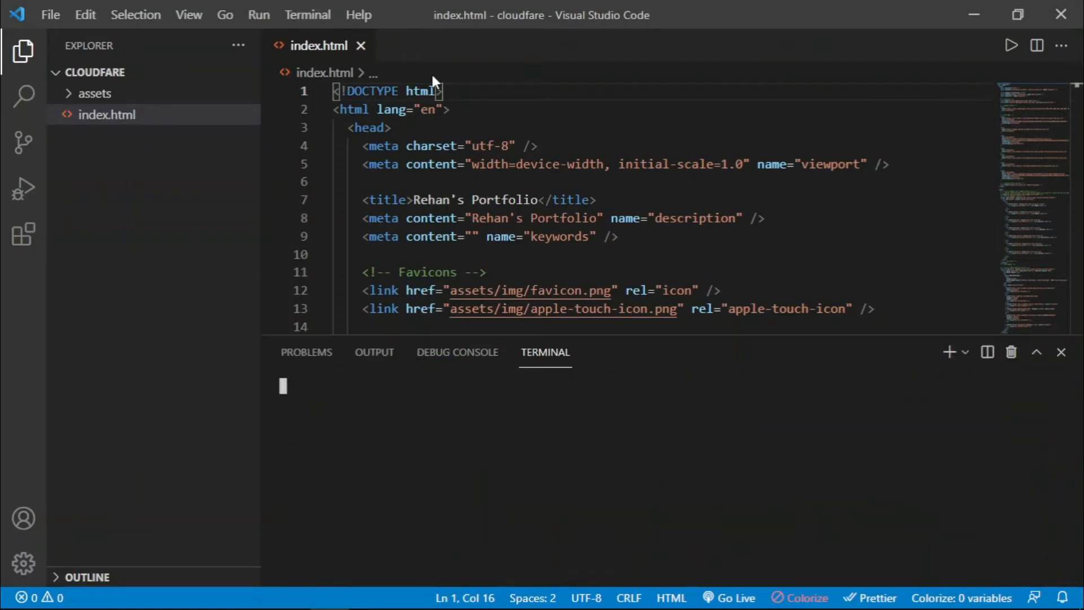
{"action": "left_click", "coordinate": [964, 352]}
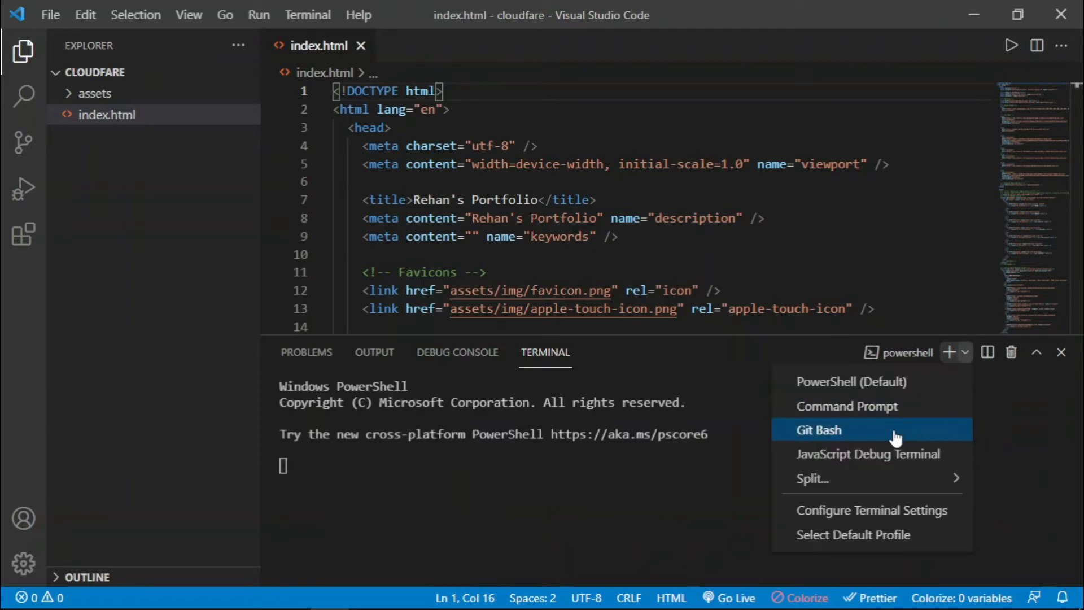
{"action": "left_click", "coordinate": [946, 428]}
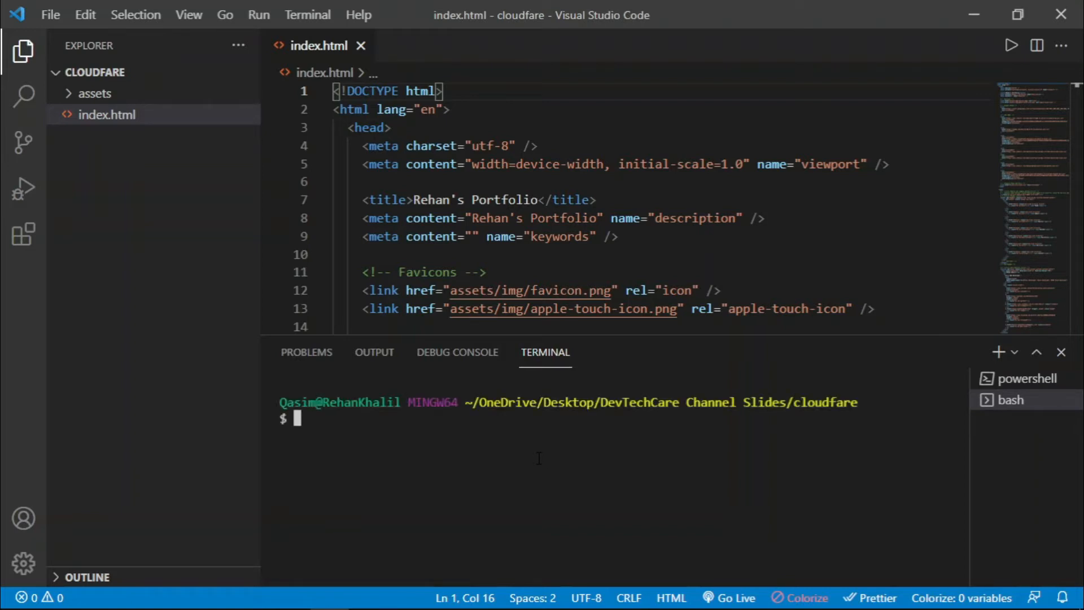
{"action": "type", "text": "git init"}
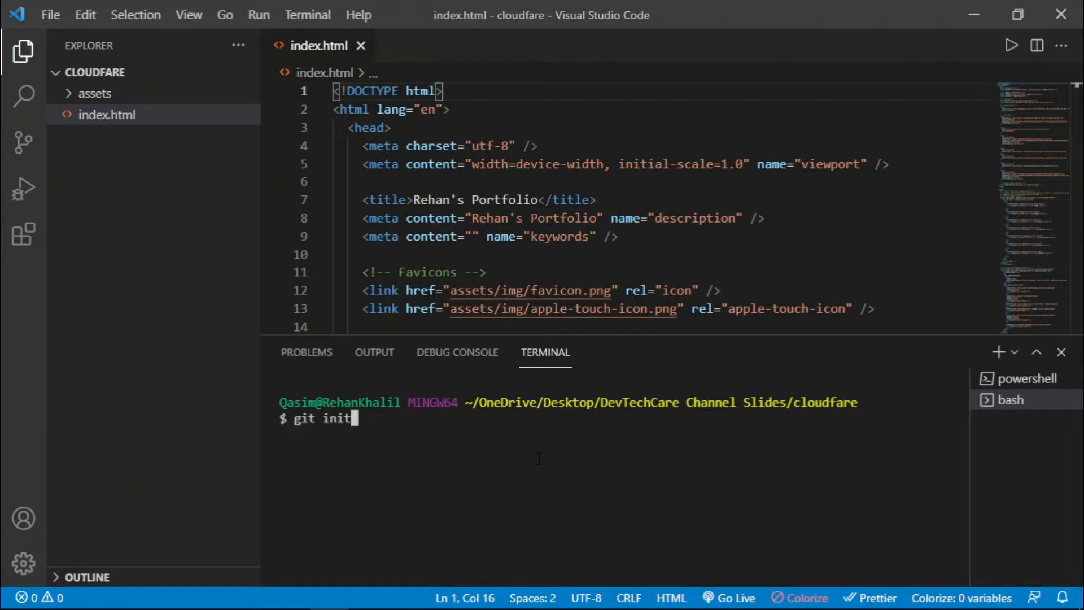
{"action": "key", "text": "Return"}
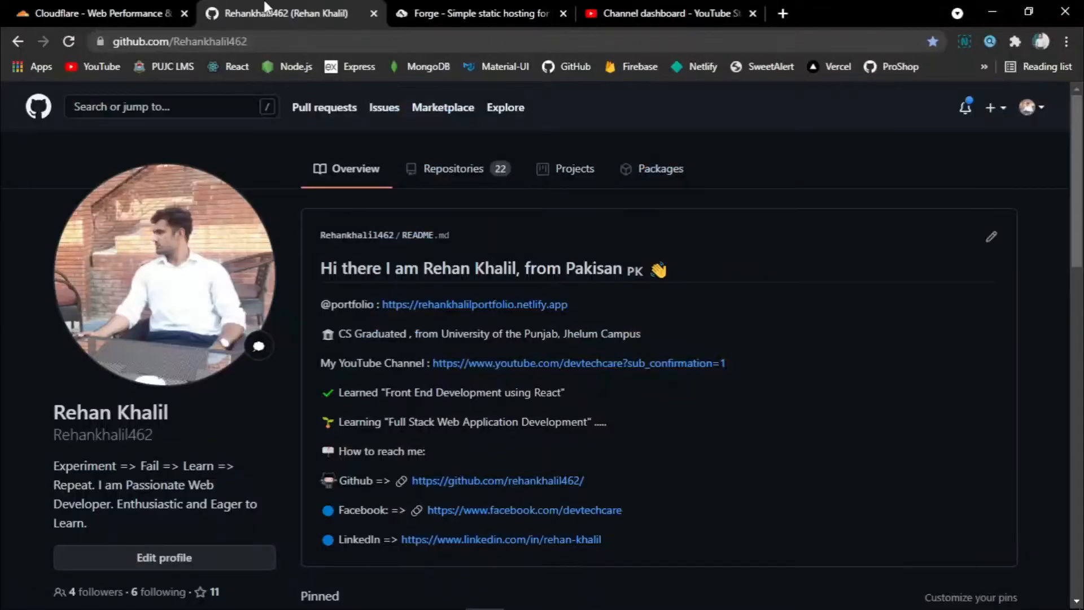
Create a new public GitHub repository named testingportfolio.
{"action": "left_click", "coordinate": [991, 110]}
{"action": "left_click", "coordinate": [954, 138]}
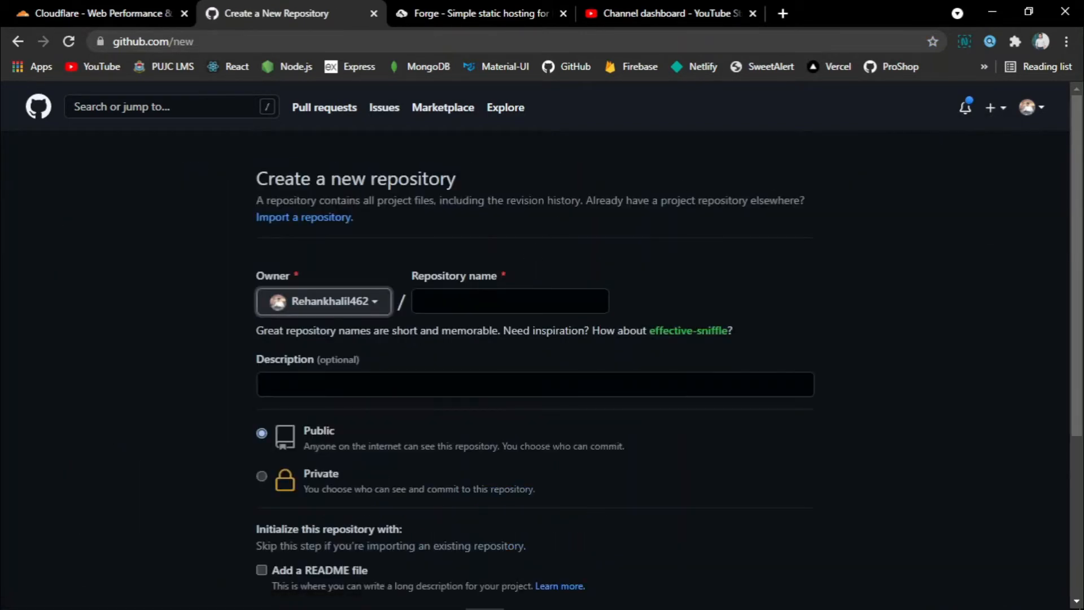
{"action": "left_click", "coordinate": [460, 300]}
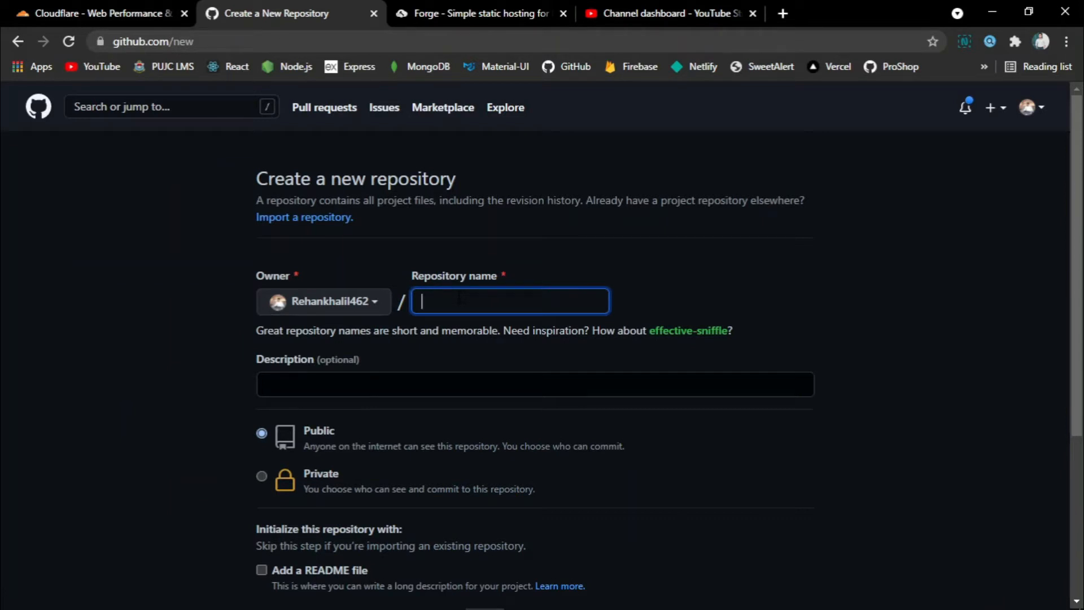
{"action": "type", "text": "testingportfolio"}
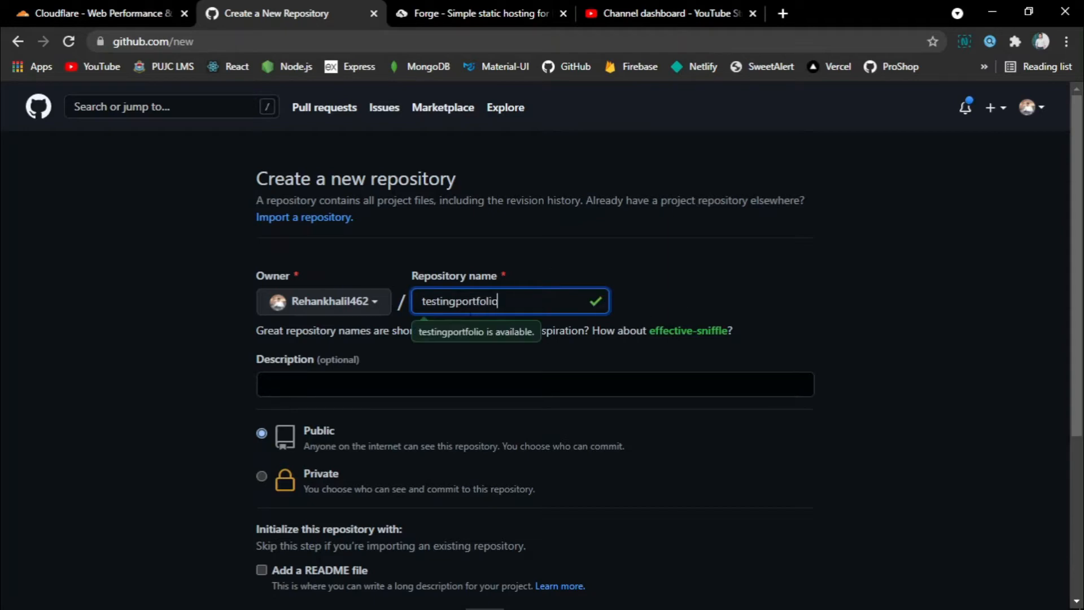
{"action": "scroll", "coordinate": [320, 483], "scroll_direction": "down", "scroll_amount": 4}
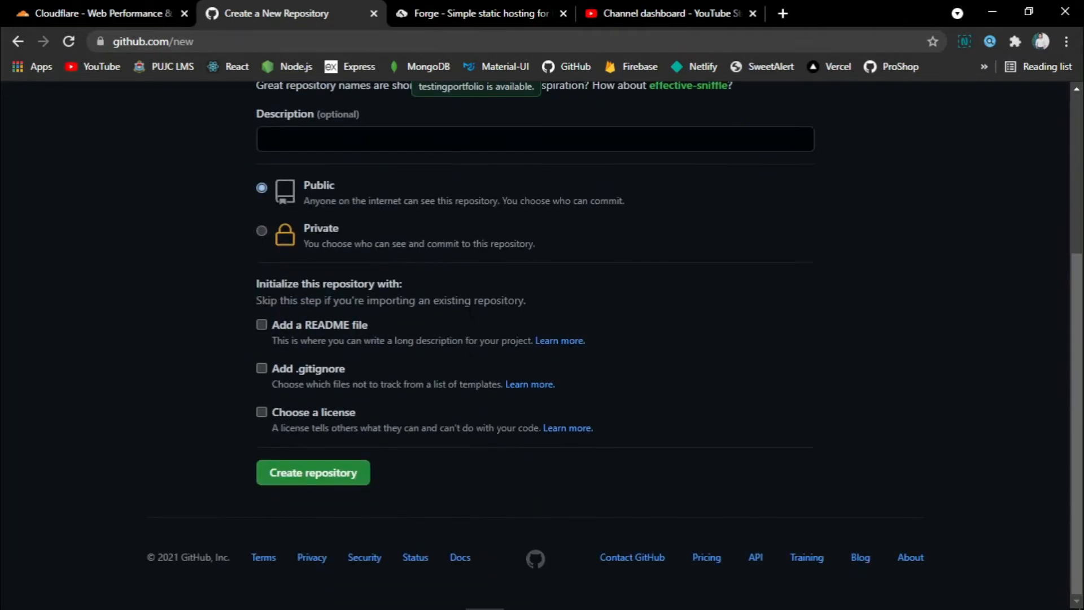
{"action": "left_click", "coordinate": [320, 480]}
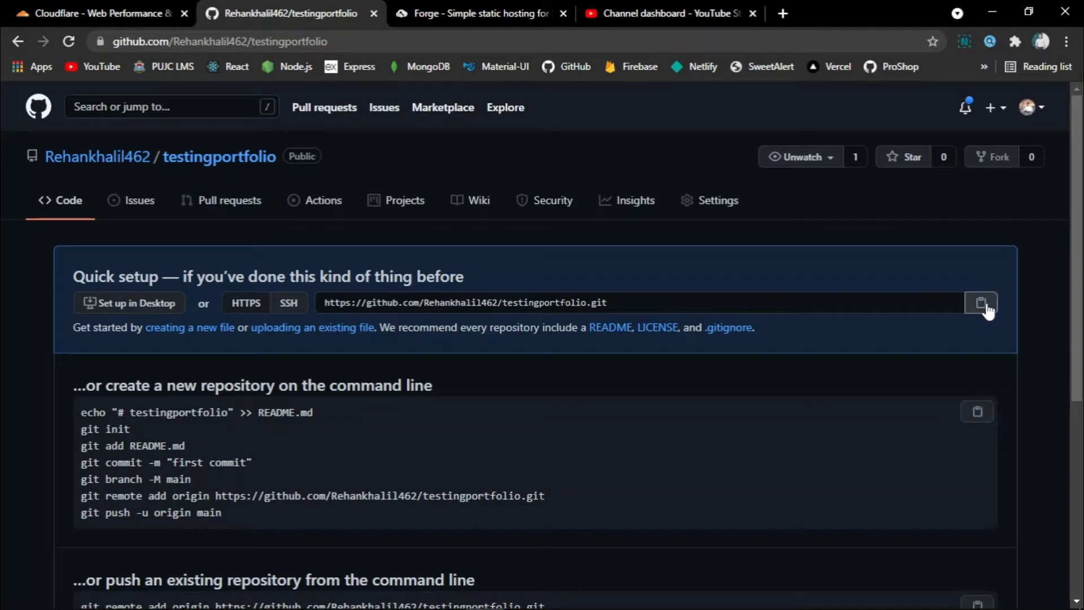
Link the project folder to the testingportfolio repository with git remote add origin.
{"action": "key", "text": "alt+Tab"}
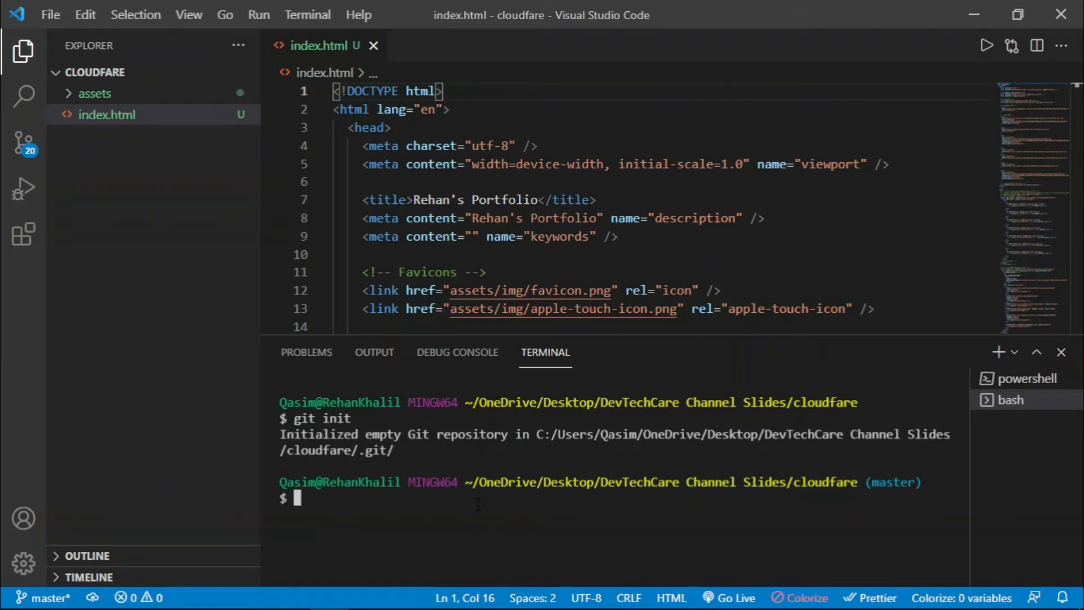
{"action": "type", "text": "git r"}
{"action": "type", "text": "emote add origin"}
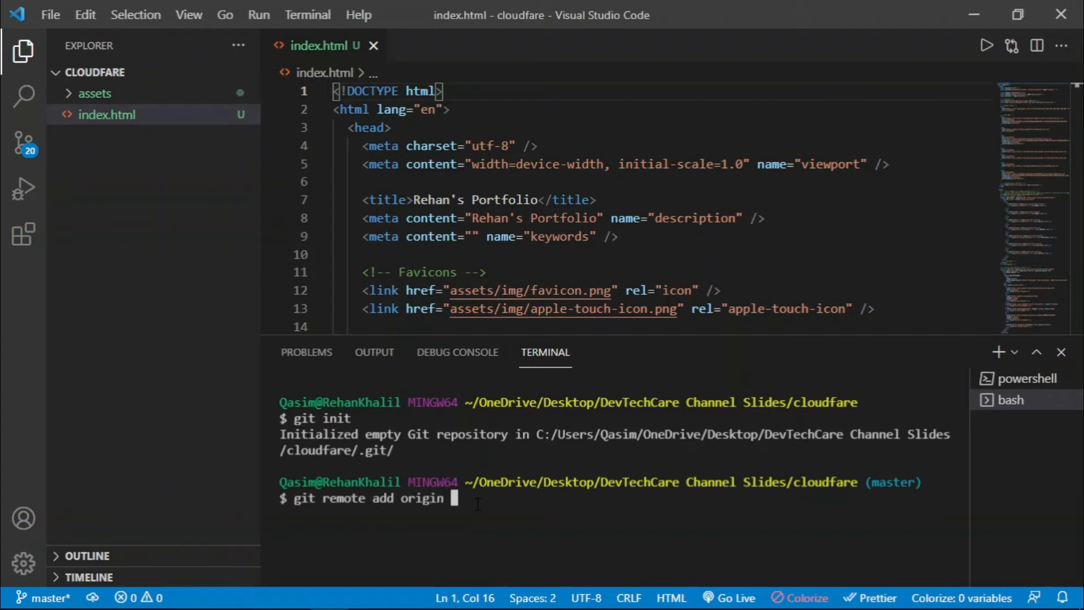
{"action": "type", "text": "https://github.com/Rehankhalil462/testingportfolio.git"}
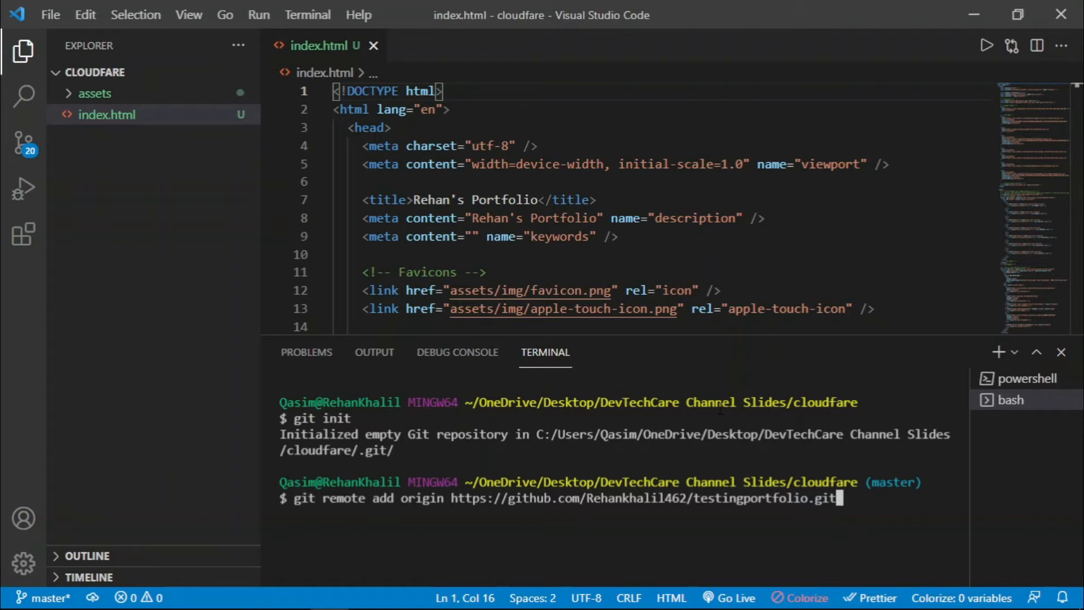
{"action": "key", "text": "Return"}
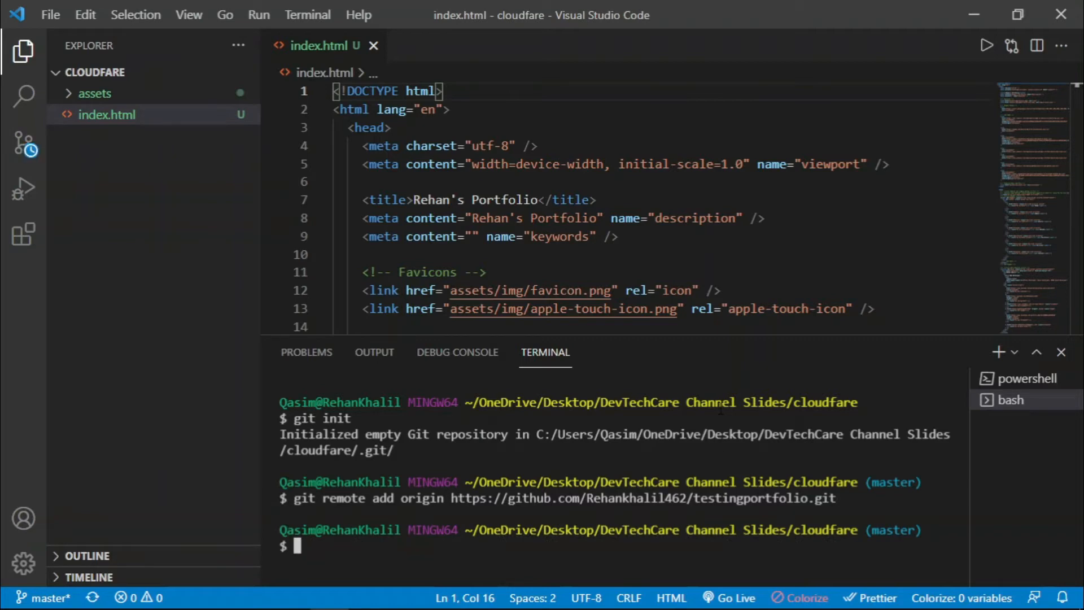
Stage all files and commit them with message 'testing new portfolio to deploy on cloudfare'.
{"action": "type", "text": "git add ."}
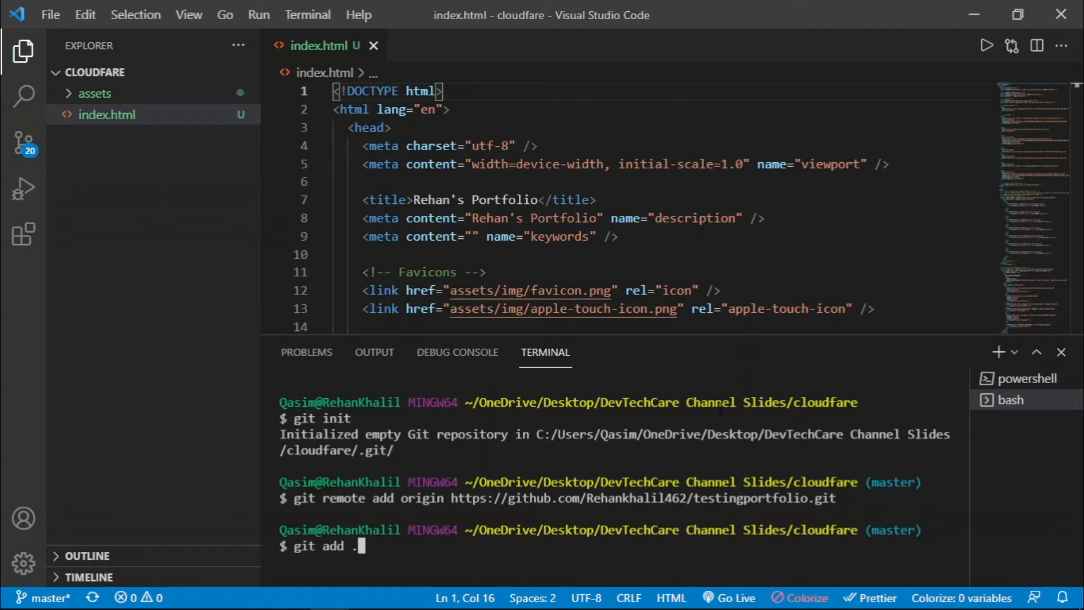
{"action": "key", "text": "Return"}
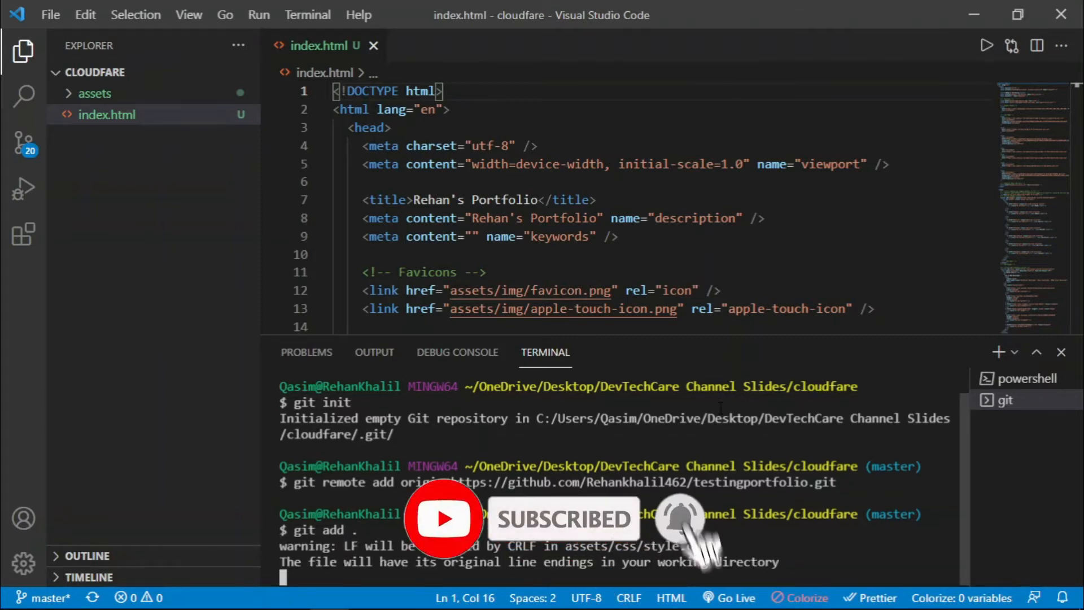
{"action": "type", "text": "git "}
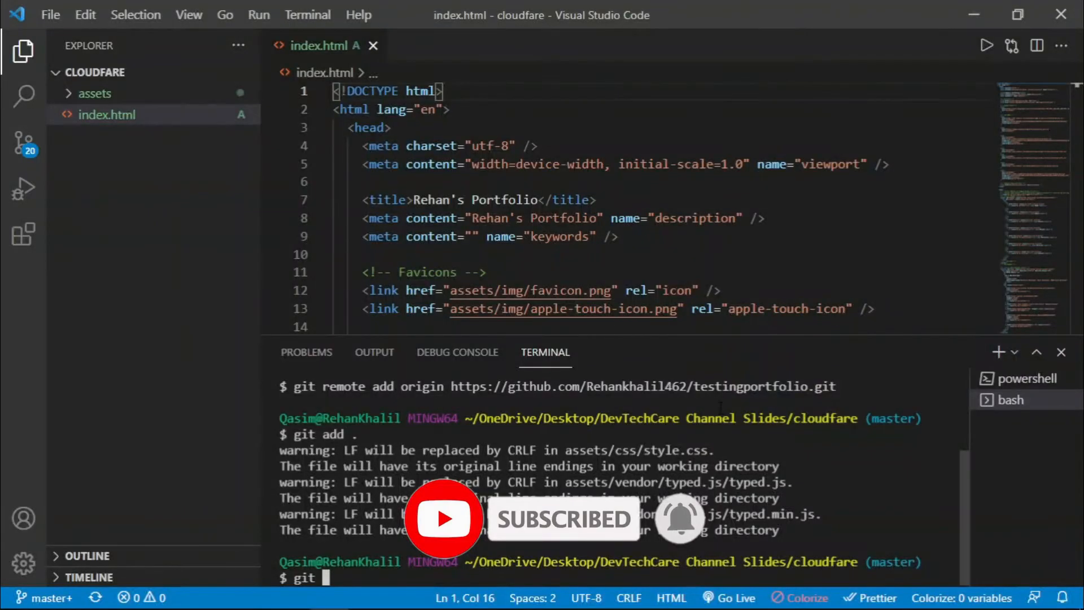
{"action": "type", "text": "commit 0m=="}
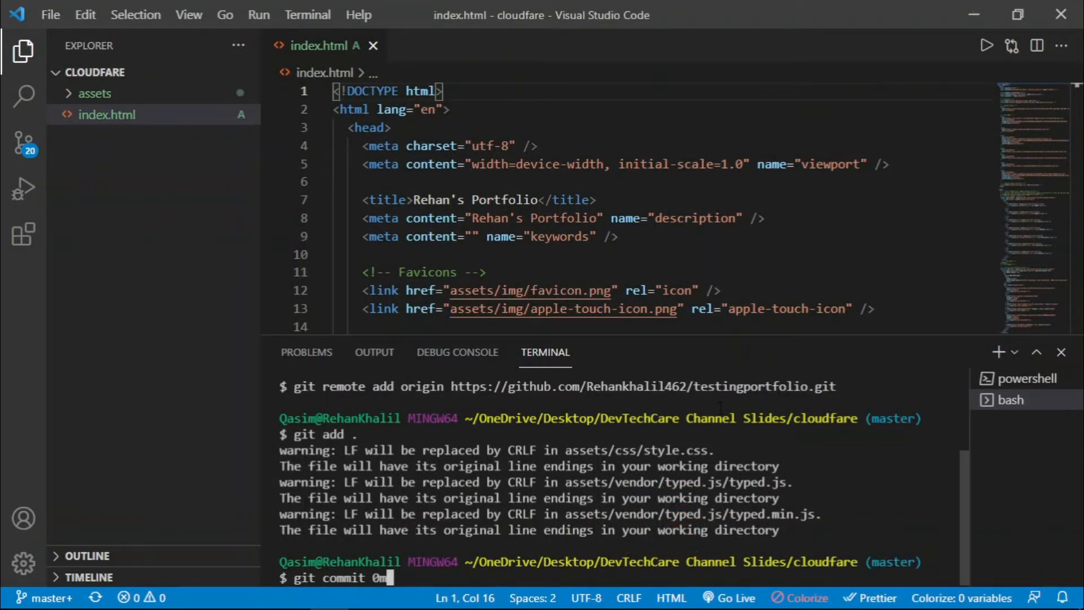
{"action": "key", "text": "BackSpace"}
{"action": "key", "text": "BackSpace"}
{"action": "key", "text": "BackSpace"}
{"action": "key", "text": "BackSpace"}
{"action": "type", "text": "-m\"testing new portfolio"}
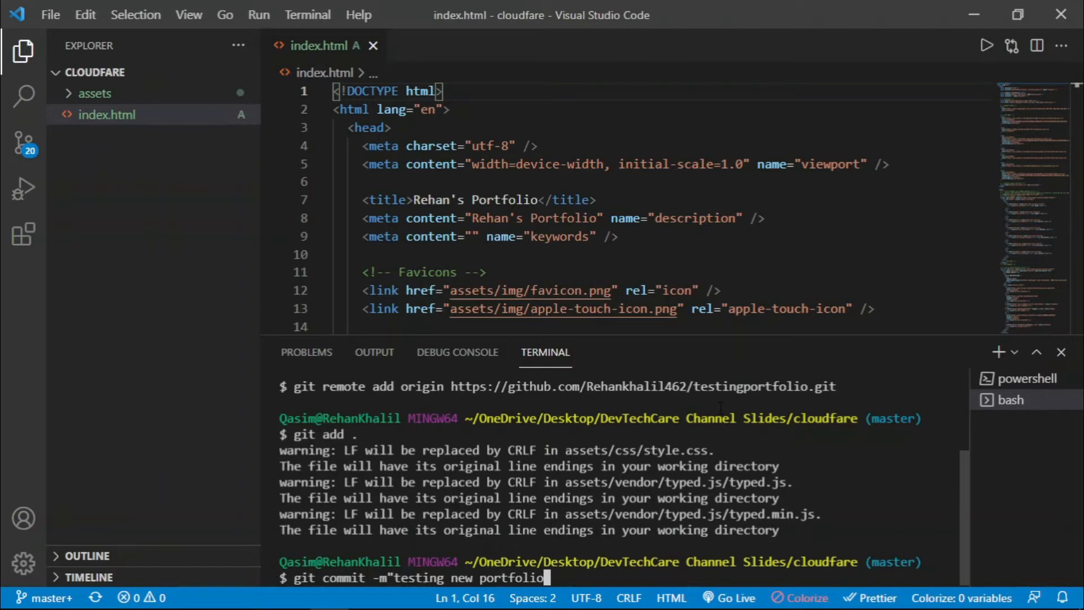
{"action": "type", "text": " to depl;o"}
{"action": "key", "text": "BackSpace"}
{"action": "key", "text": "BackSpace"}
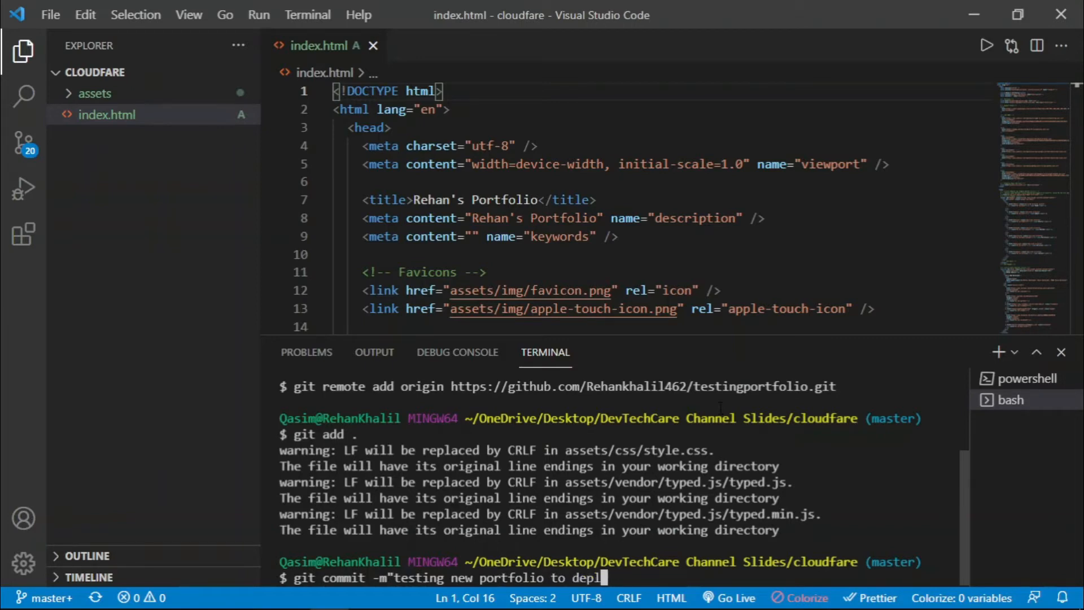
{"action": "type", "text": "oy on cloudfare\""}
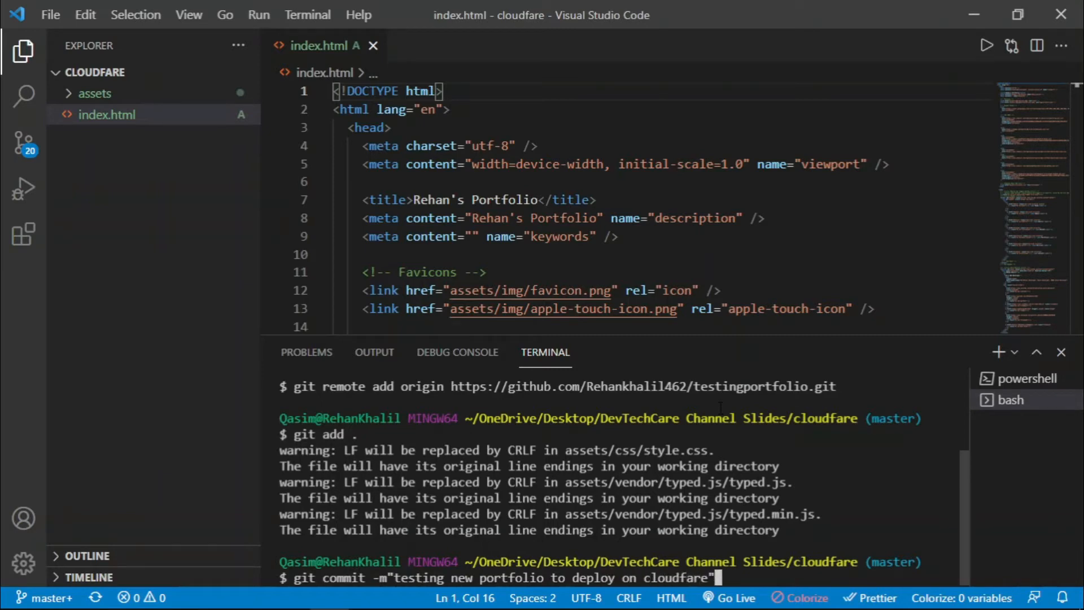
{"action": "key", "text": "Return"}
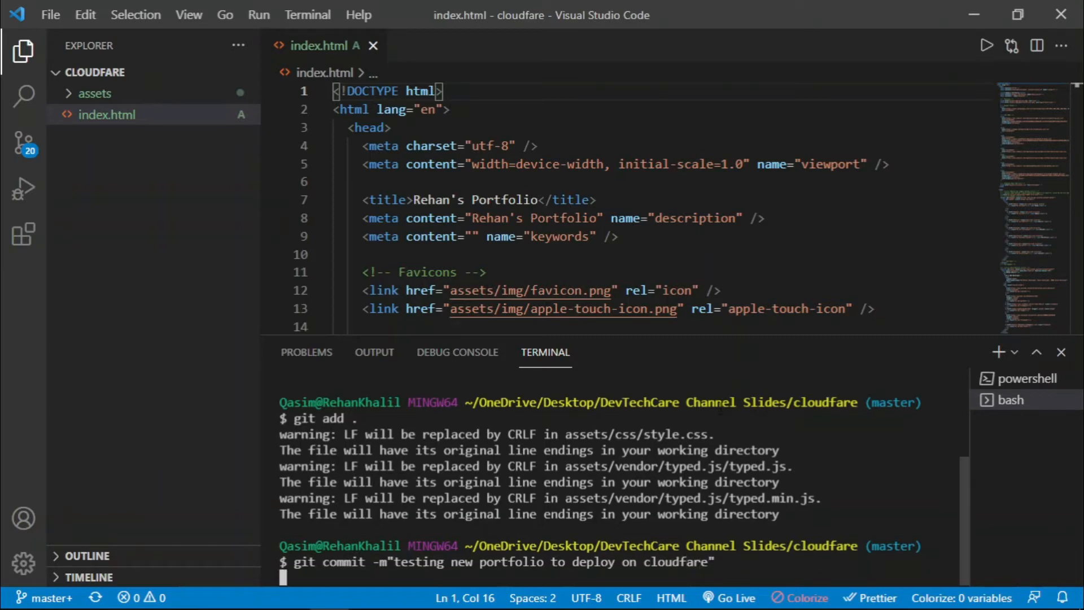
Push the commit to the master branch with git push origin master.
{"action": "type", "text": "git push origin master"}
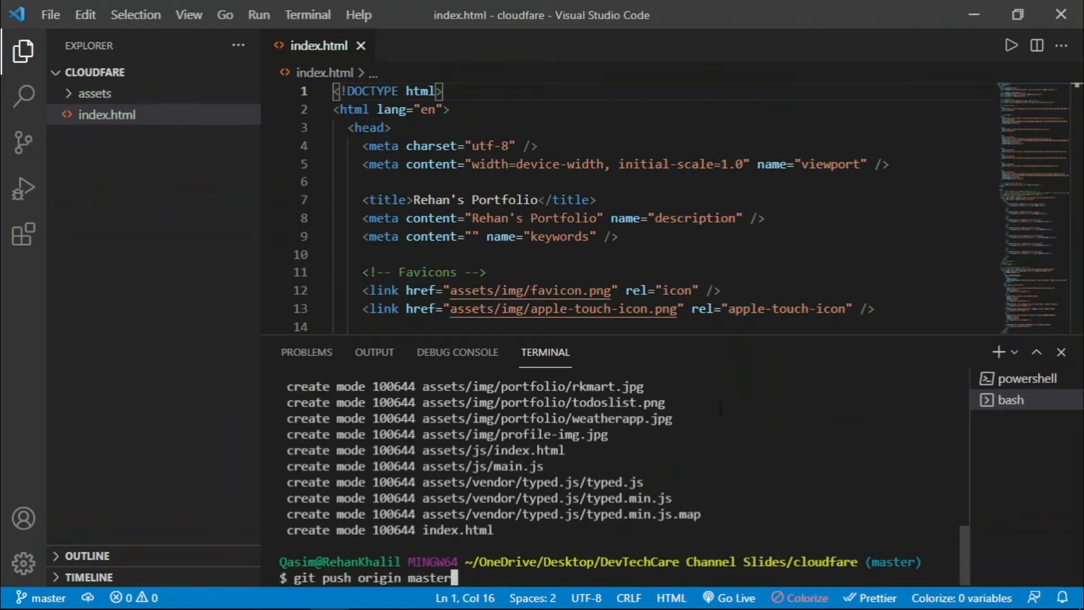
{"action": "key", "text": "Return"}
{"action": "left_click_drag", "start_coordinate": [694, 334], "coordinate": [658, 210]}
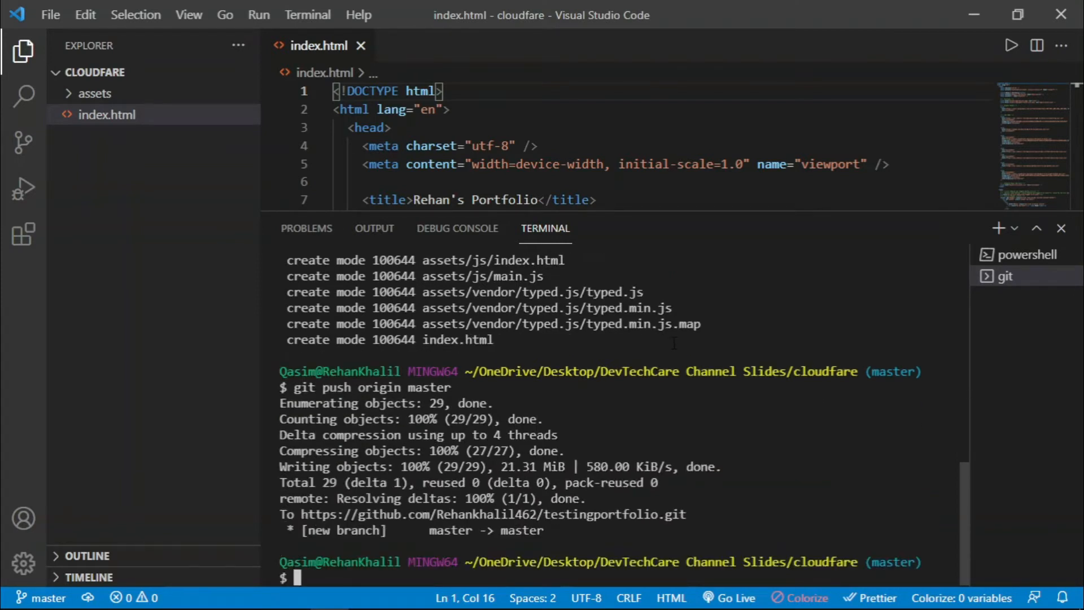
{"action": "key", "text": "alt+Tab"}
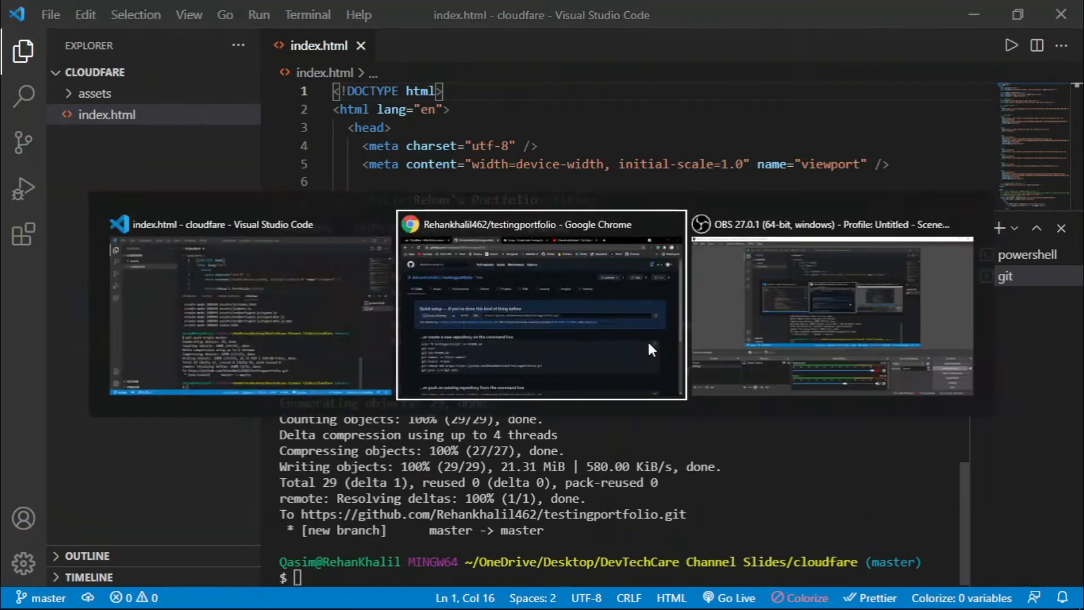
Reload the GitHub repository page, then open Pages in the Cloudflare dashboard.
{"action": "left_click", "coordinate": [64, 40]}
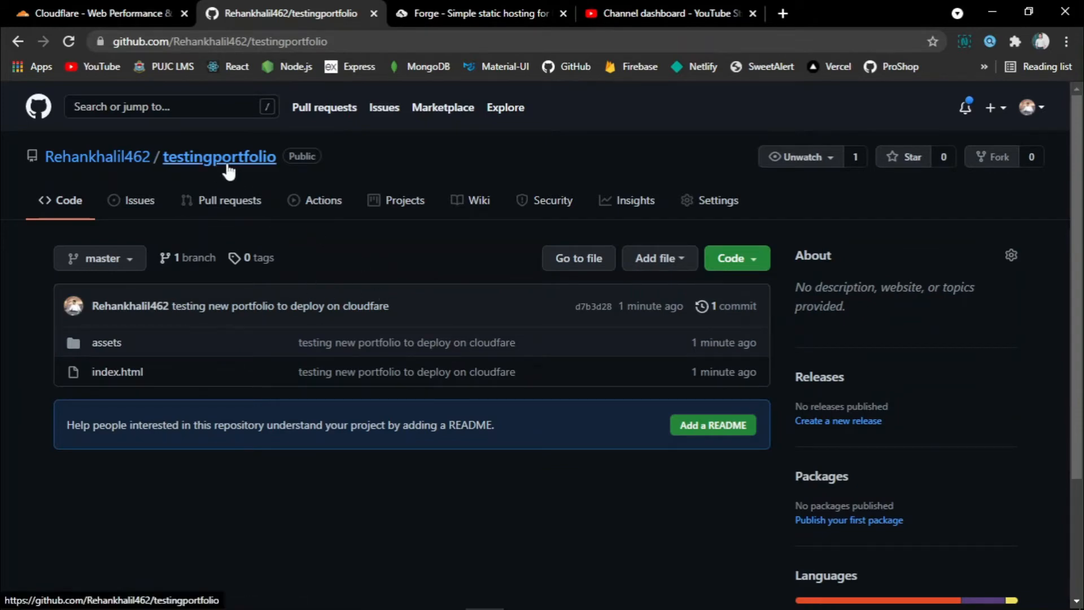
{"action": "left_click", "coordinate": [69, 9]}
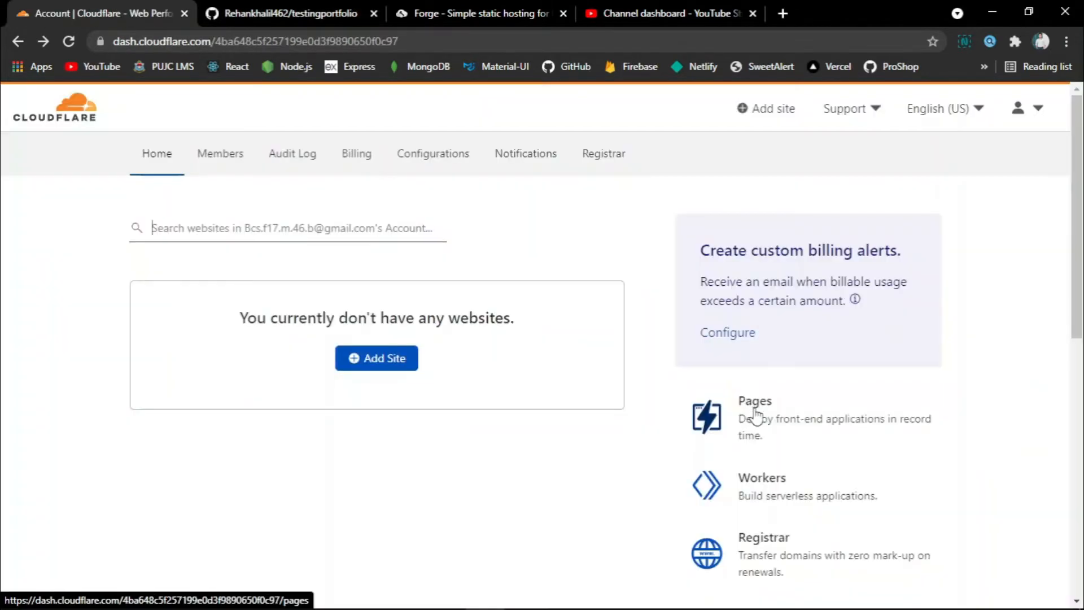
{"action": "left_click", "coordinate": [751, 401]}
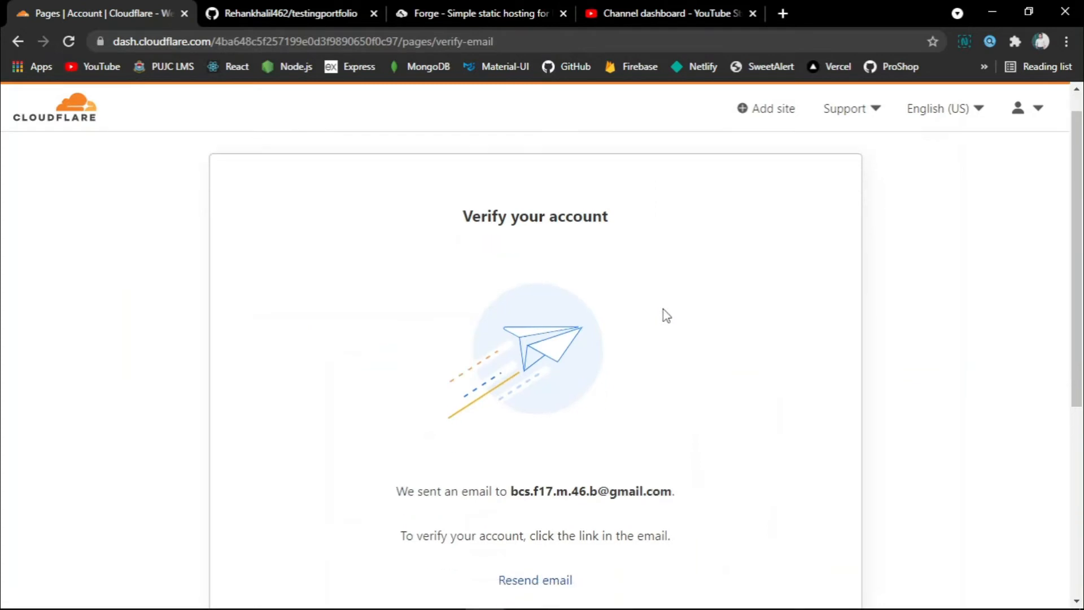
Return to the verified Cloudflare account home, which lists no websites yet.
{"action": "scroll", "coordinate": [666, 314], "scroll_direction": "down", "scroll_amount": 5}
{"action": "scroll", "coordinate": [666, 315], "scroll_direction": "up", "scroll_amount": 5}
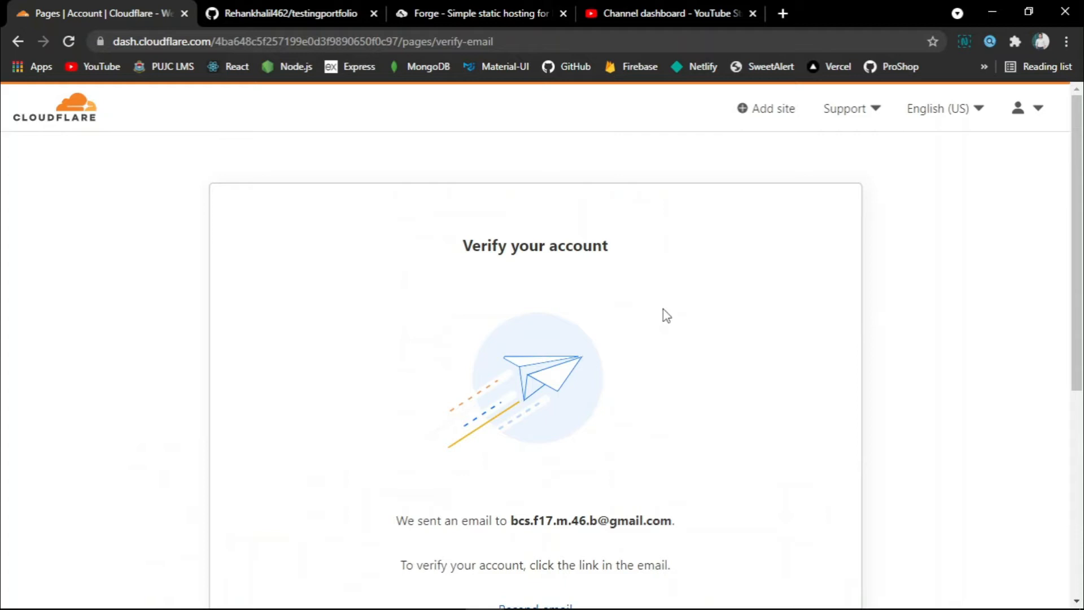
{"action": "key", "text": "alt+Left"}
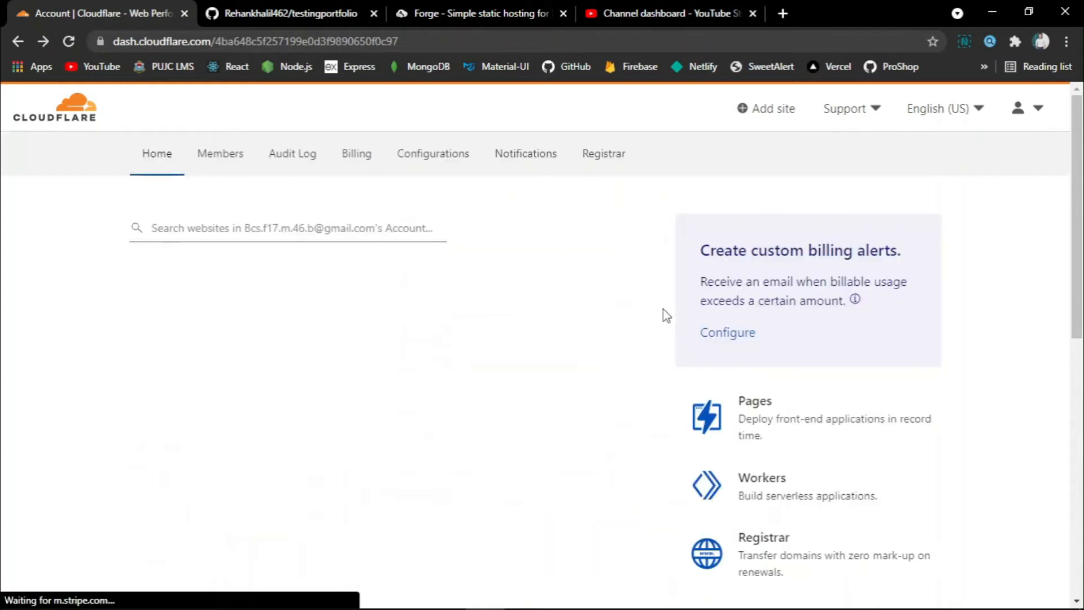
{"action": "scroll", "coordinate": [638, 290], "scroll_direction": "down", "scroll_amount": 3}
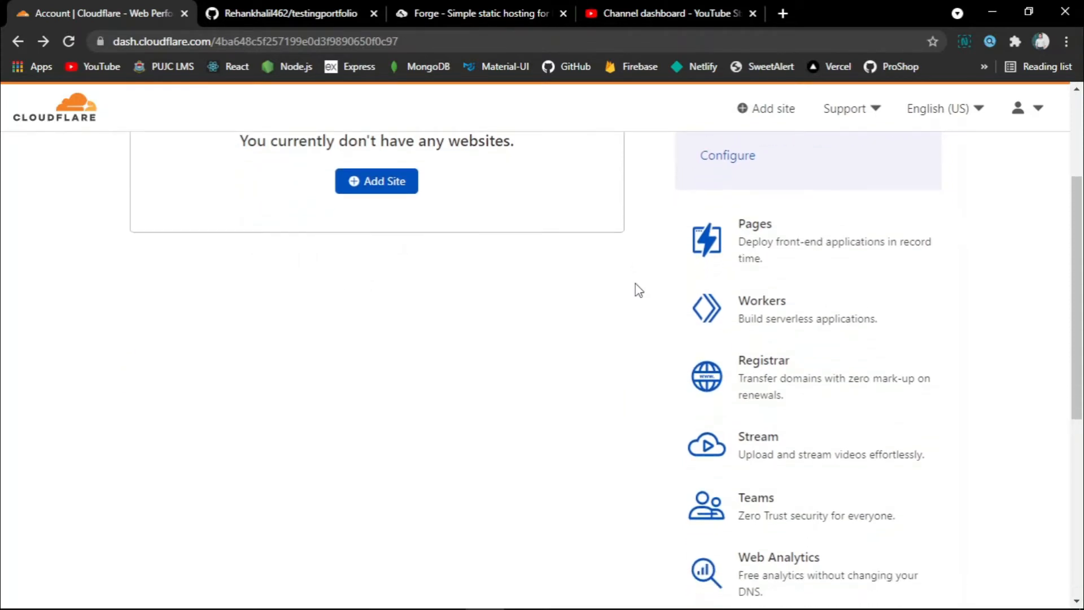
{"action": "scroll", "coordinate": [638, 290], "scroll_direction": "up", "scroll_amount": 3}
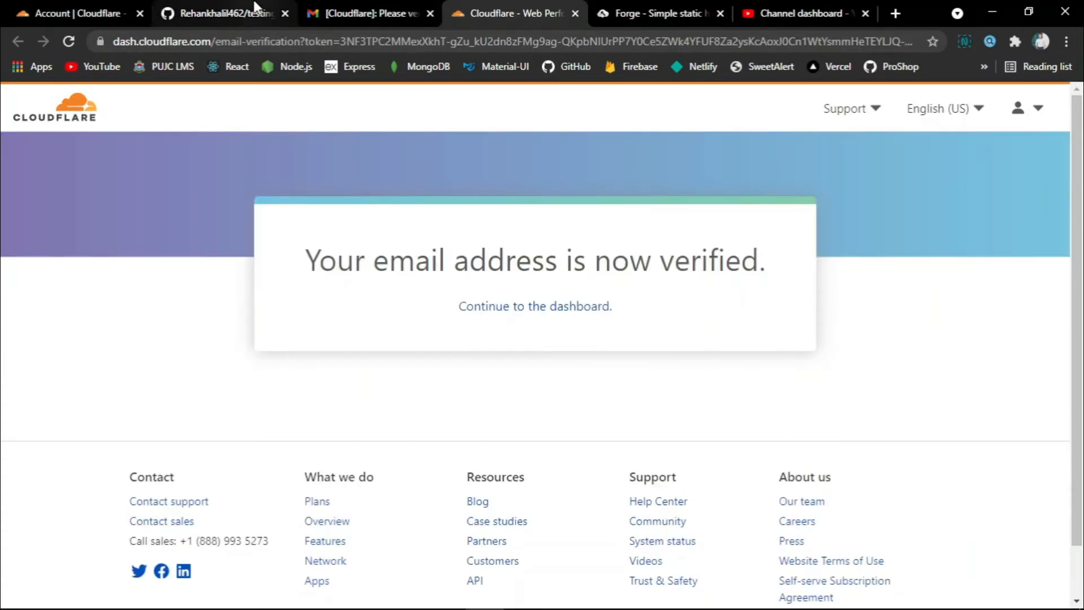
{"action": "left_click", "coordinate": [45, 12]}
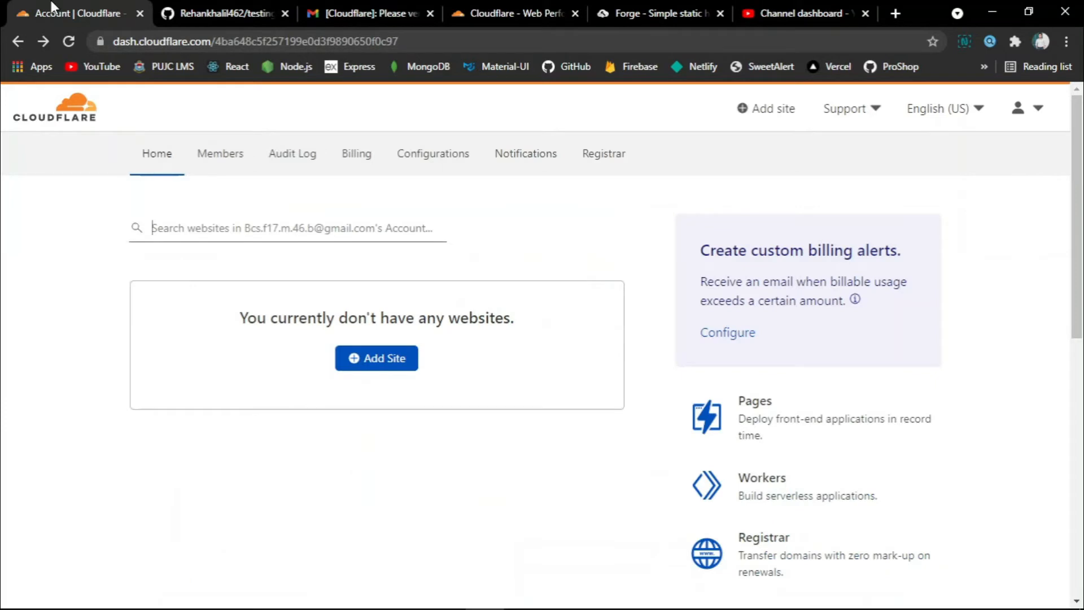
Open the Pages create-project page and start connecting the GitHub account.
{"action": "left_click", "coordinate": [781, 427]}
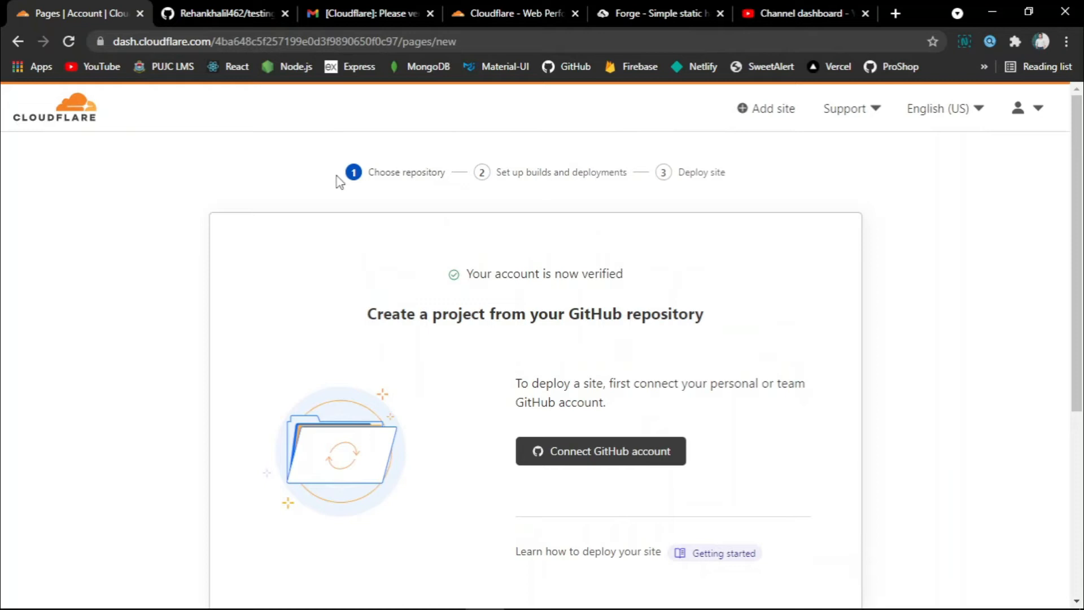
{"action": "left_click_drag", "start_coordinate": [346, 175], "coordinate": [459, 178]}
{"action": "left_click", "coordinate": [467, 178]}
{"action": "scroll", "coordinate": [642, 200], "scroll_direction": "down", "scroll_amount": 1}
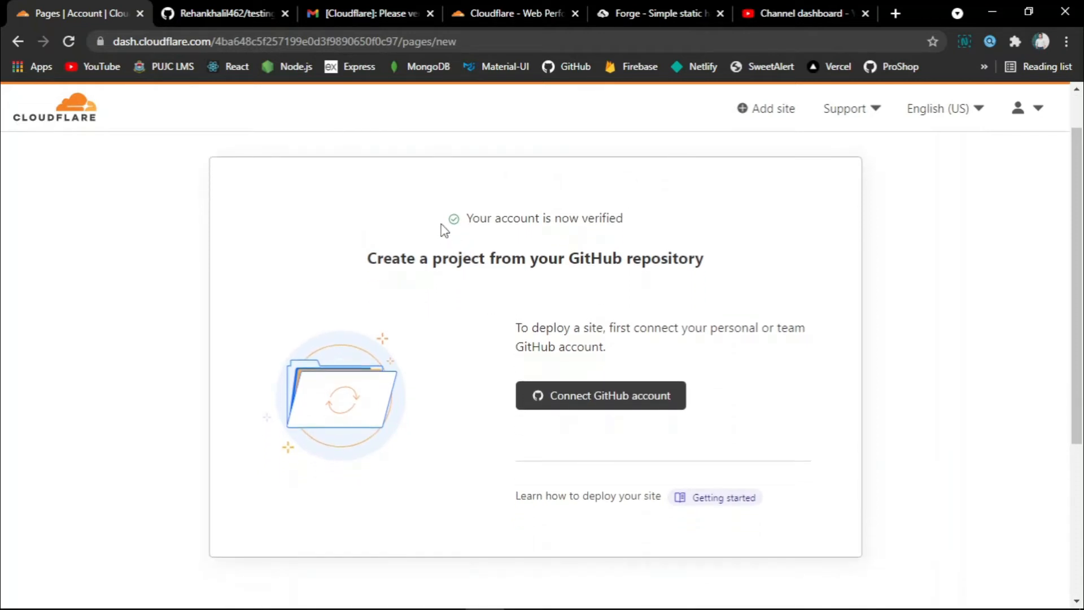
{"action": "left_click_drag", "start_coordinate": [443, 227], "coordinate": [685, 221]}
{"action": "left_click", "coordinate": [491, 220]}
{"action": "left_click_drag", "start_coordinate": [357, 254], "coordinate": [762, 260]}
{"action": "left_click", "coordinate": [763, 260]}
{"action": "scroll", "coordinate": [764, 259], "scroll_direction": "down", "scroll_amount": 2}
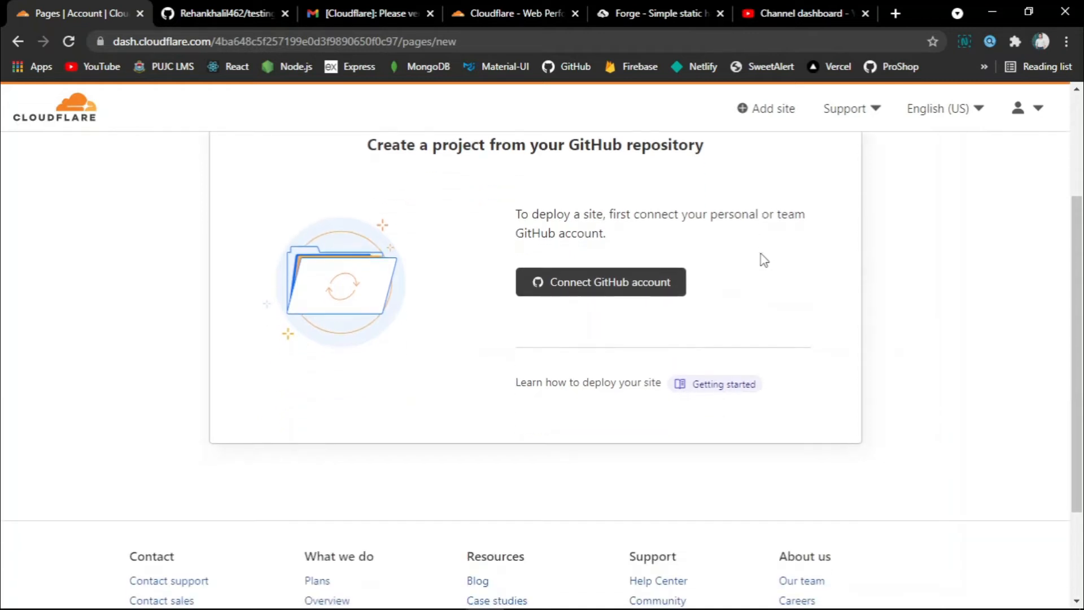
{"action": "left_click", "coordinate": [610, 293]}
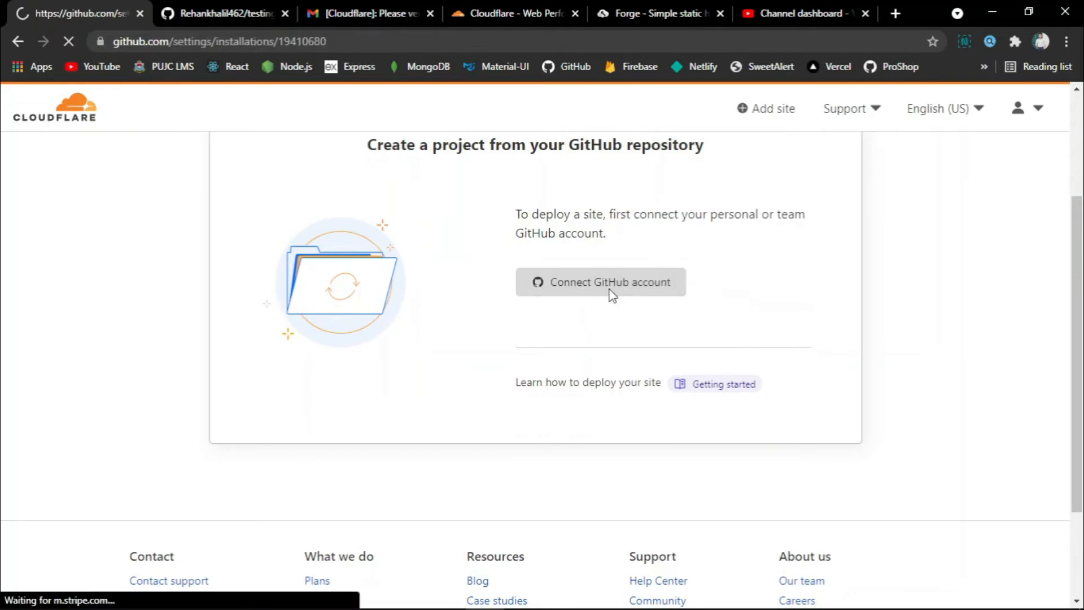
Restrict the Cloudflare Pages GitHub app to only the testingportfolio repository and save.
{"action": "scroll", "coordinate": [609, 293], "scroll_direction": "down", "scroll_amount": 5}
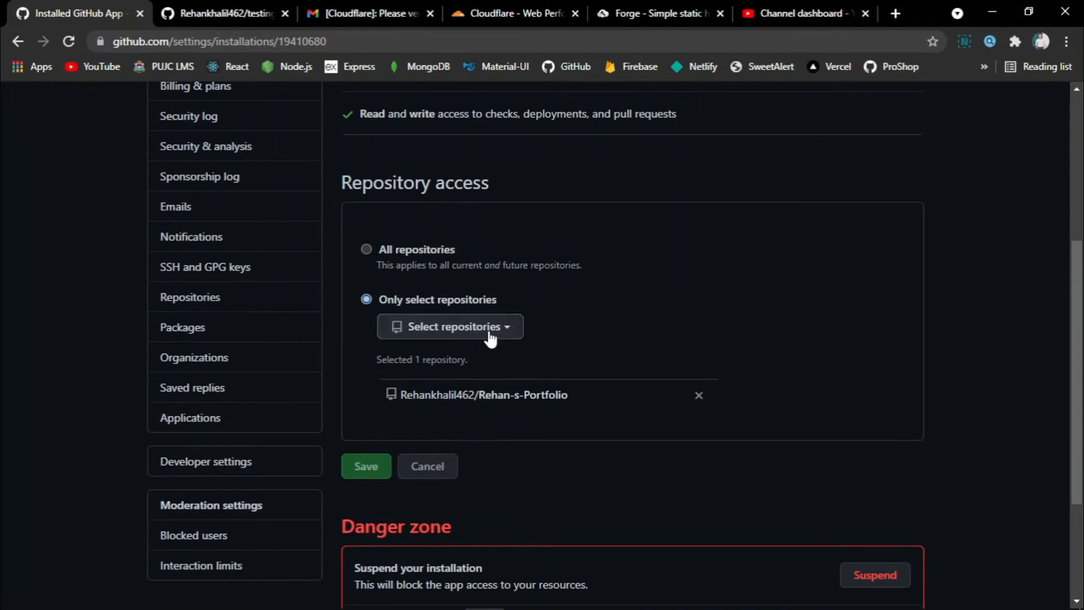
{"action": "left_click", "coordinate": [518, 327]}
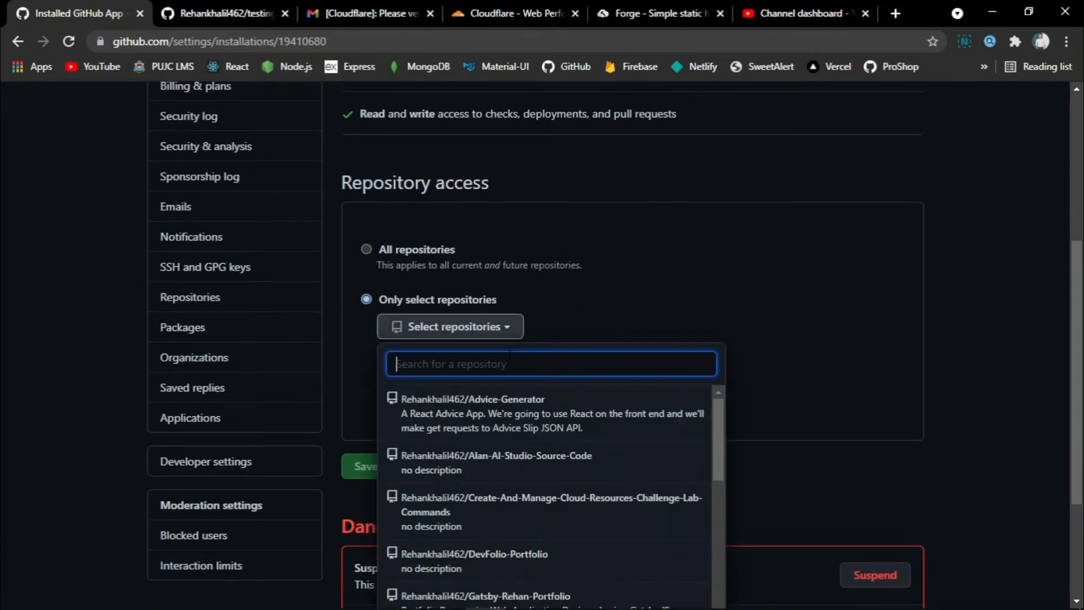
{"action": "type", "text": "testing"}
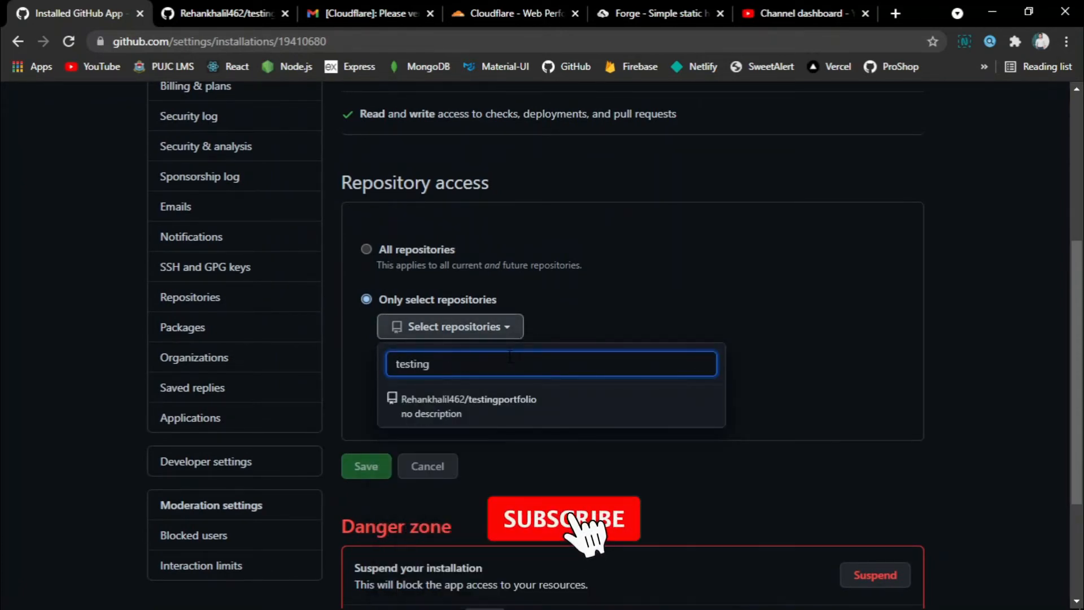
{"action": "left_click", "coordinate": [528, 422]}
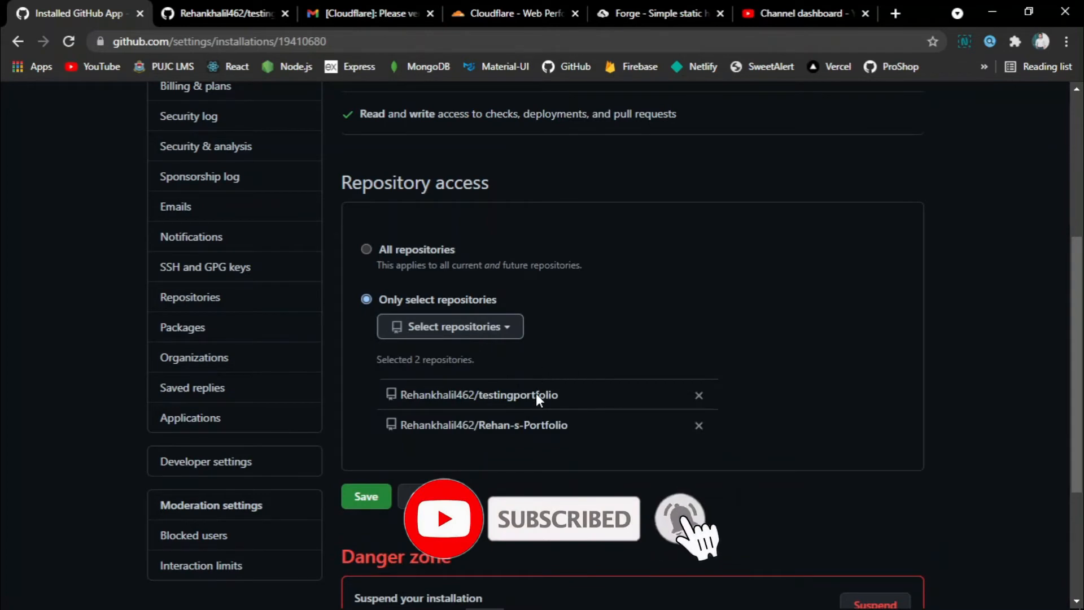
{"action": "left_click", "coordinate": [698, 426]}
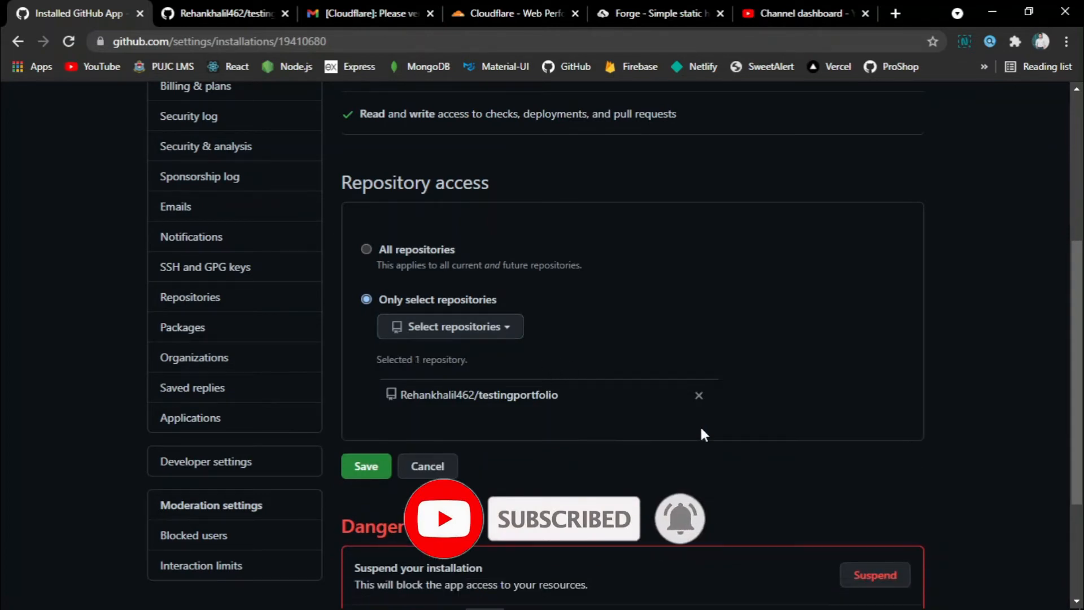
{"action": "left_click", "coordinate": [359, 467]}
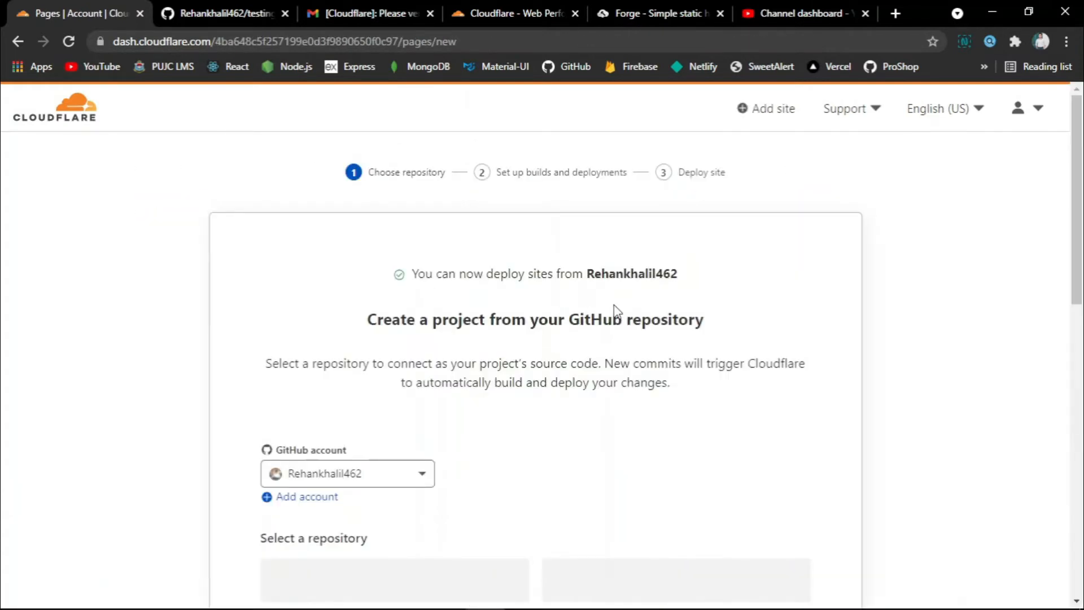
Select testingportfolio as the source repository and begin setup.
{"action": "scroll", "coordinate": [614, 308], "scroll_direction": "down", "scroll_amount": 3}
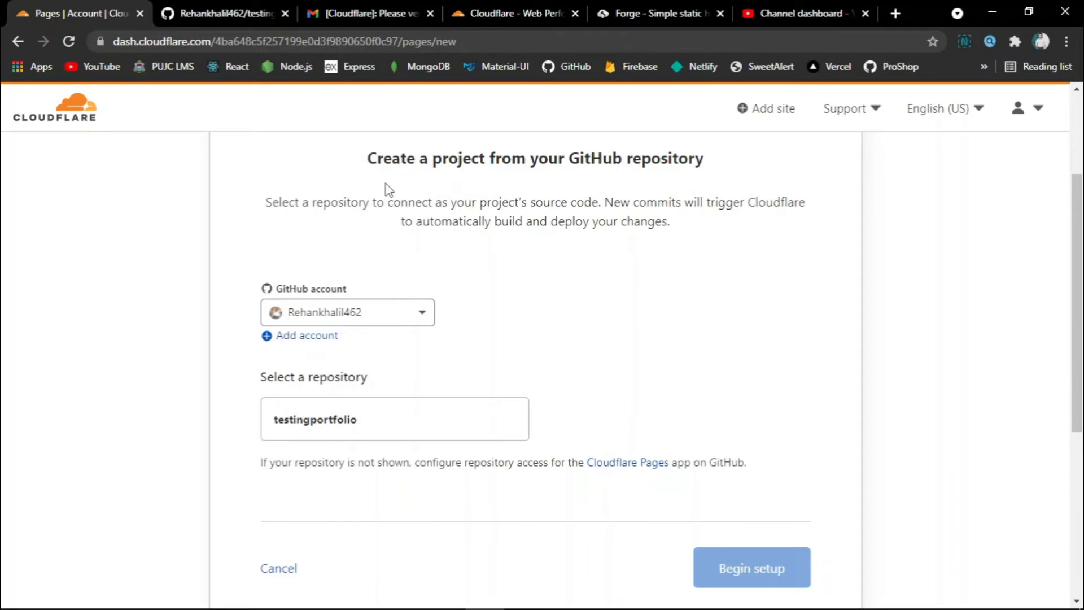
{"action": "scroll", "coordinate": [612, 325], "scroll_direction": "down", "scroll_amount": 2}
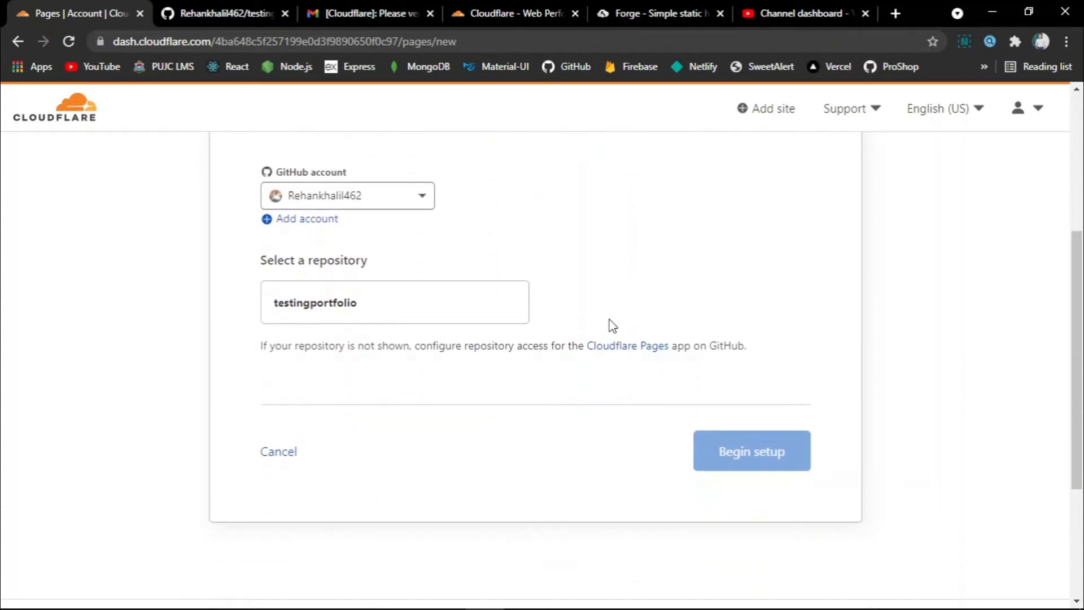
{"action": "left_click", "coordinate": [422, 310]}
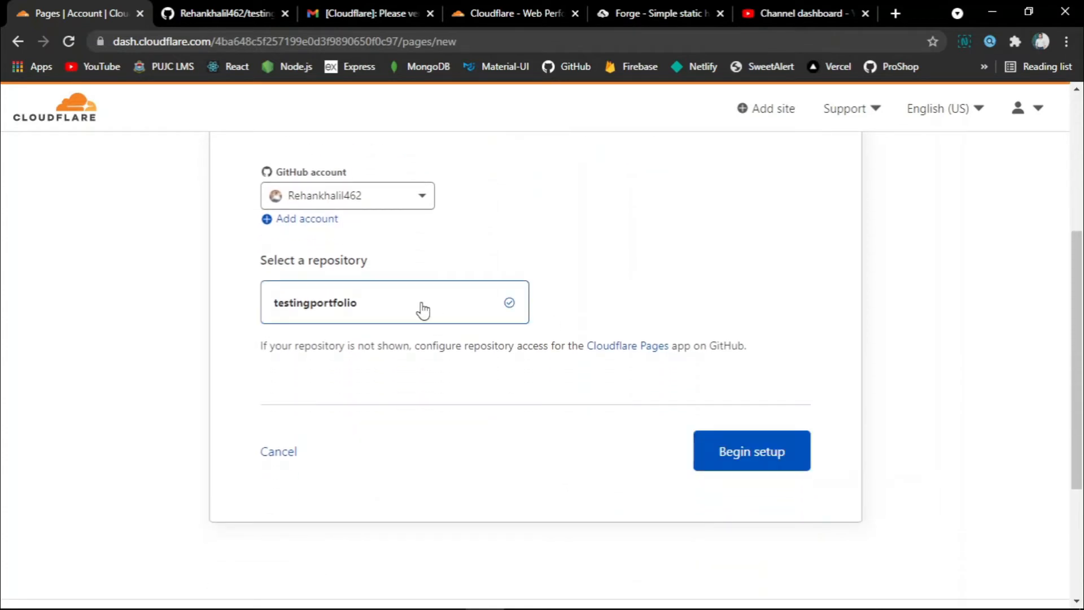
{"action": "left_click", "coordinate": [743, 465]}
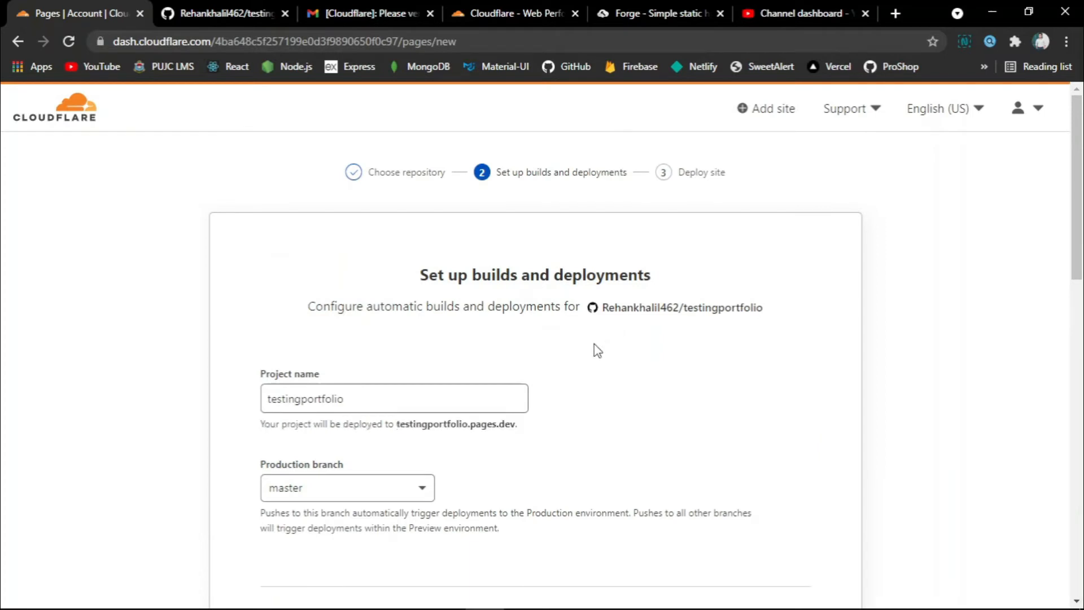
Name the project rehanportfolio and start deployment with Save and Deploy.
{"action": "scroll", "coordinate": [593, 348], "scroll_direction": "down", "scroll_amount": 2}
{"action": "double_click", "coordinate": [377, 306]}
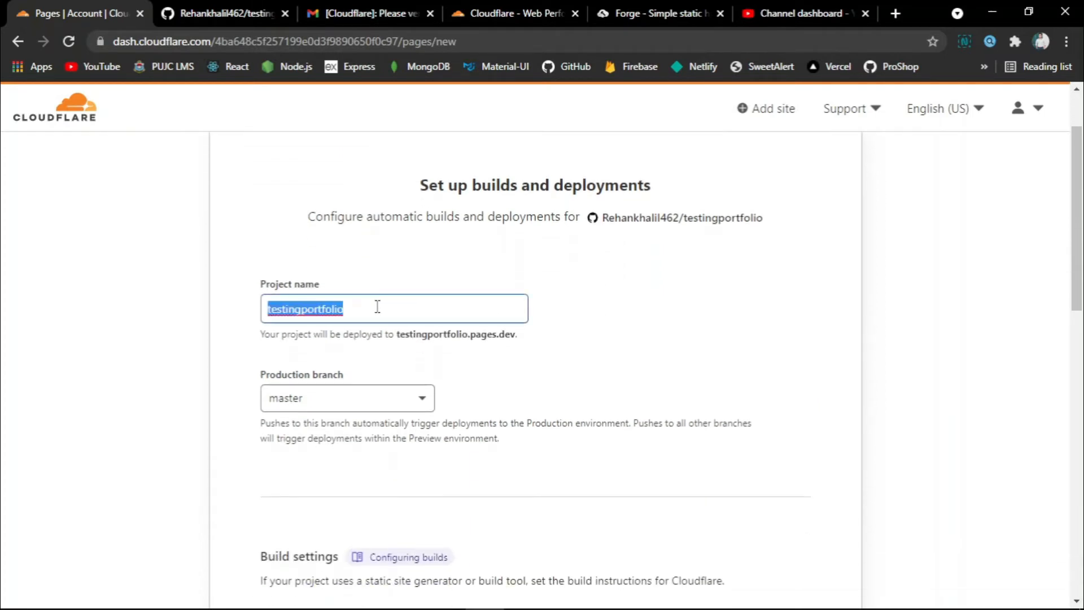
{"action": "type", "text": "rehanp"}
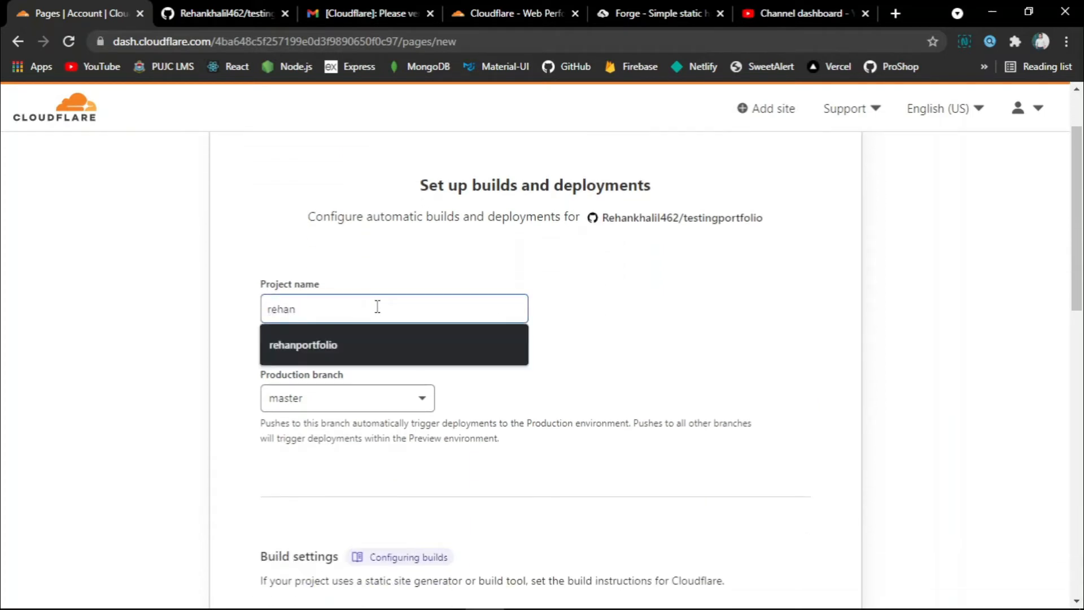
{"action": "key", "text": "Down"}
{"action": "key", "text": "Return"}
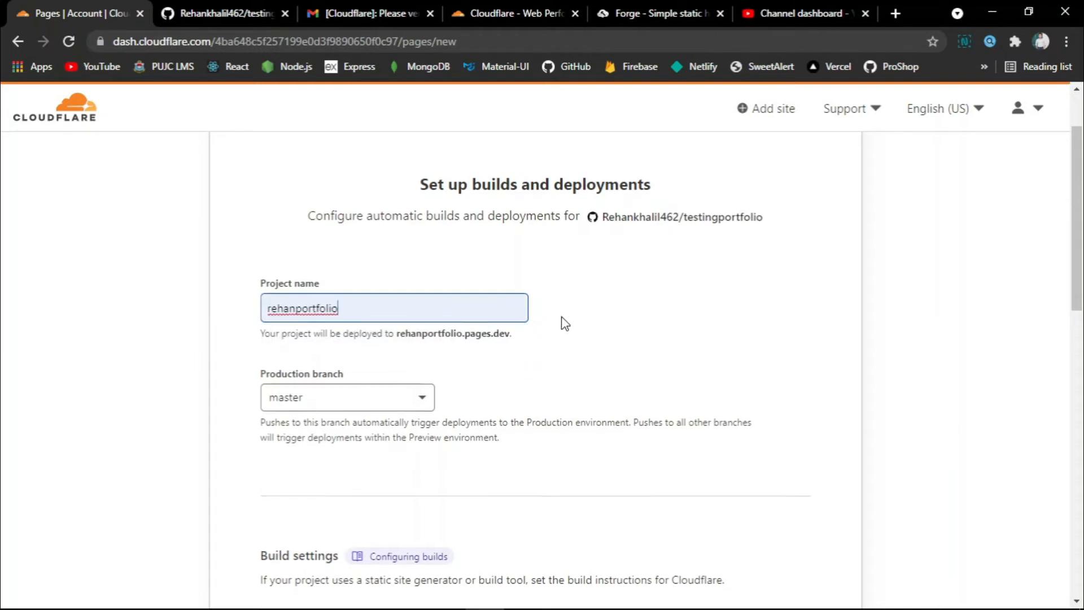
{"action": "scroll", "coordinate": [565, 323], "scroll_direction": "down", "scroll_amount": 1}
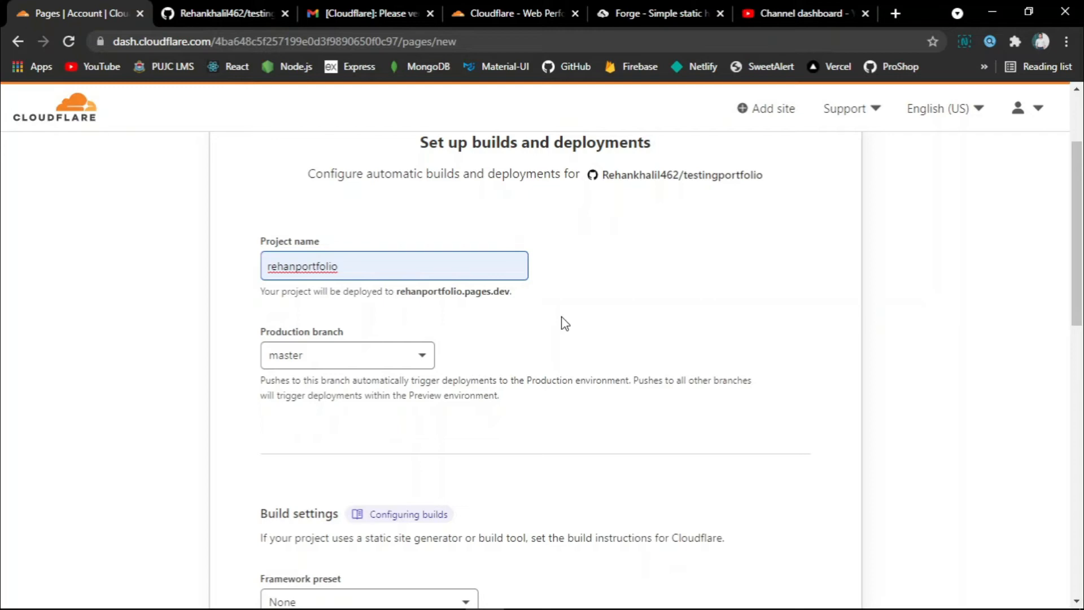
{"action": "scroll", "coordinate": [564, 323], "scroll_direction": "down", "scroll_amount": 1}
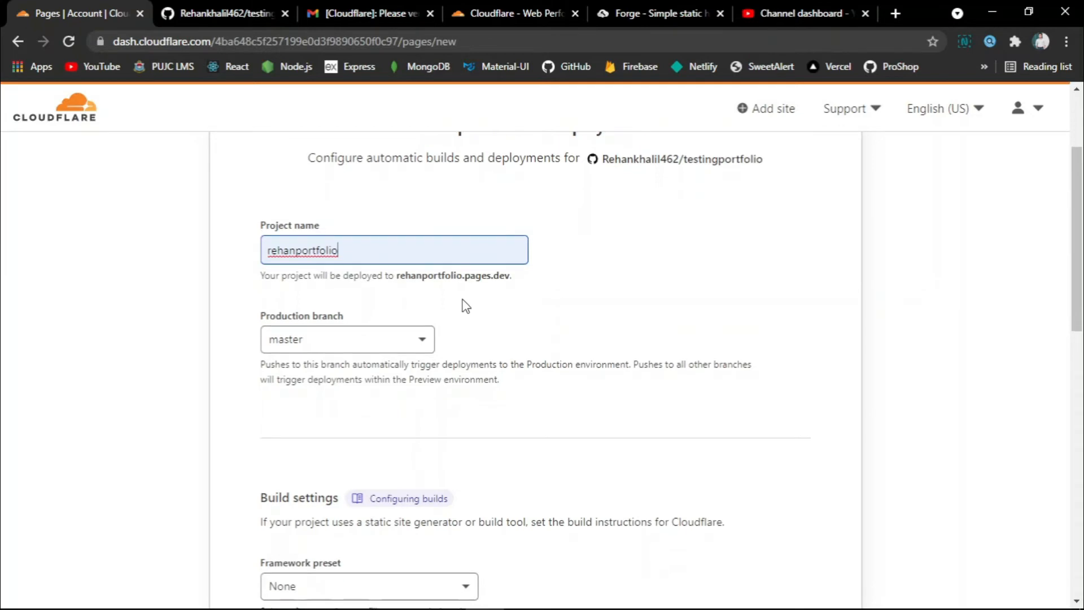
{"action": "left_click_drag", "start_coordinate": [395, 275], "coordinate": [507, 276]}
{"action": "left_click", "coordinate": [535, 287]}
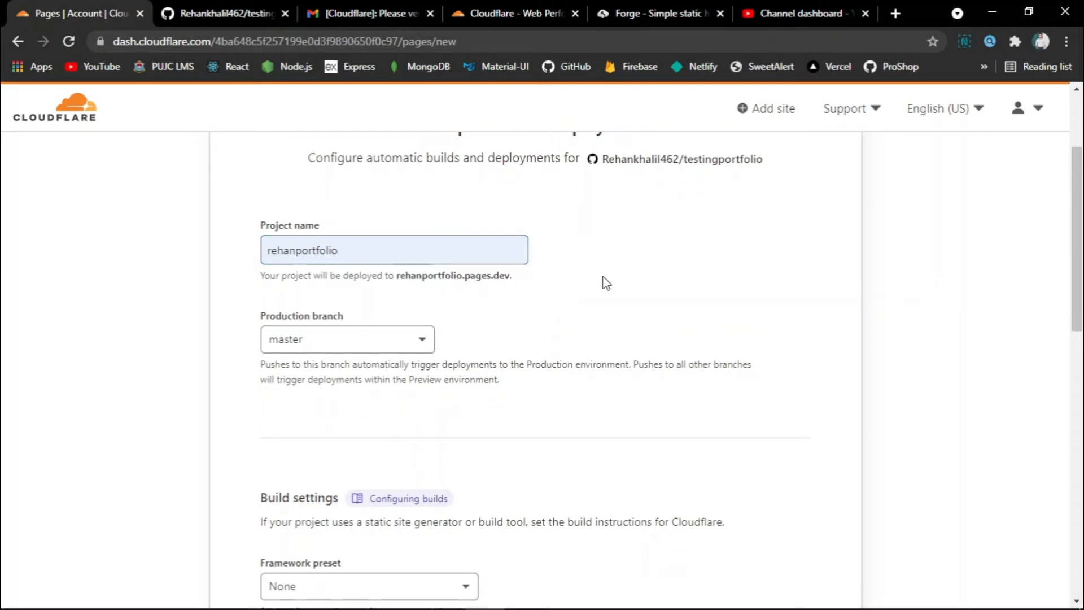
{"action": "scroll", "coordinate": [604, 284], "scroll_direction": "down", "scroll_amount": 10}
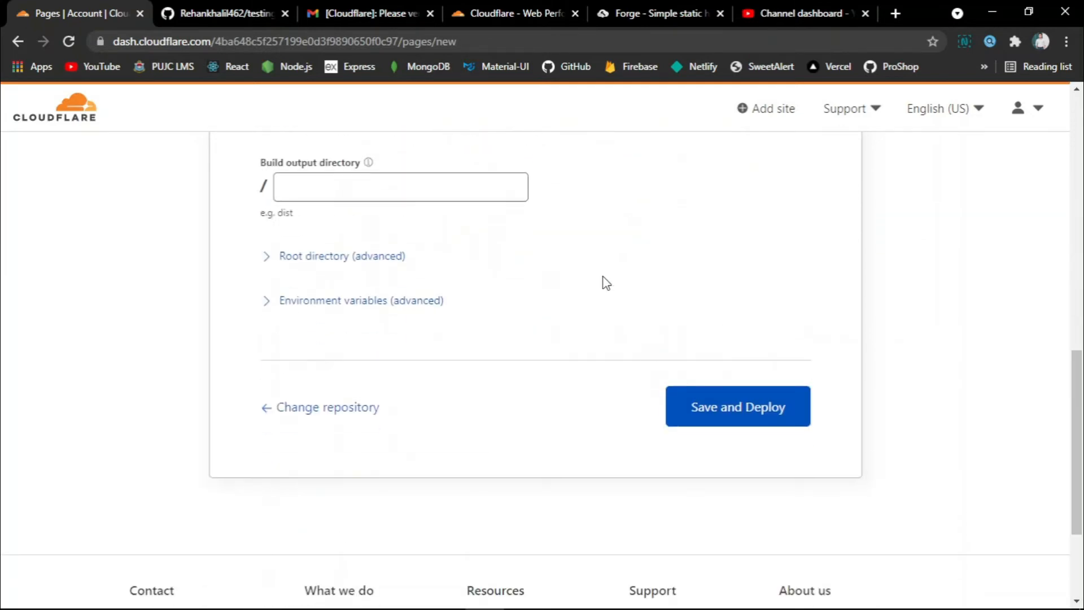
{"action": "left_click", "coordinate": [710, 411]}
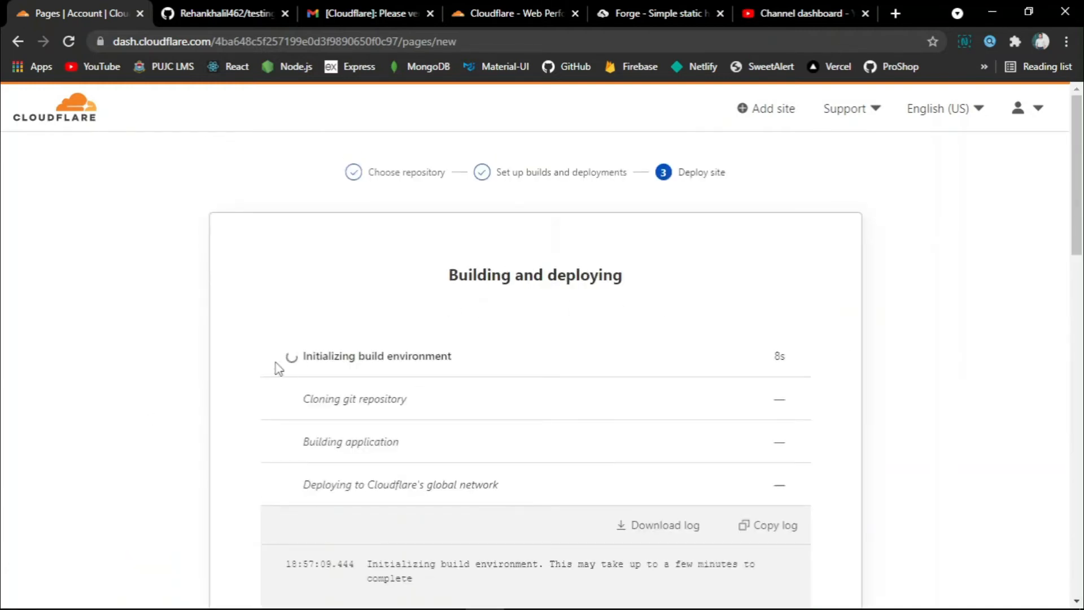
Scroll through the deployment page while the build environment initializes.
{"action": "scroll", "coordinate": [497, 353], "scroll_direction": "down", "scroll_amount": 1}
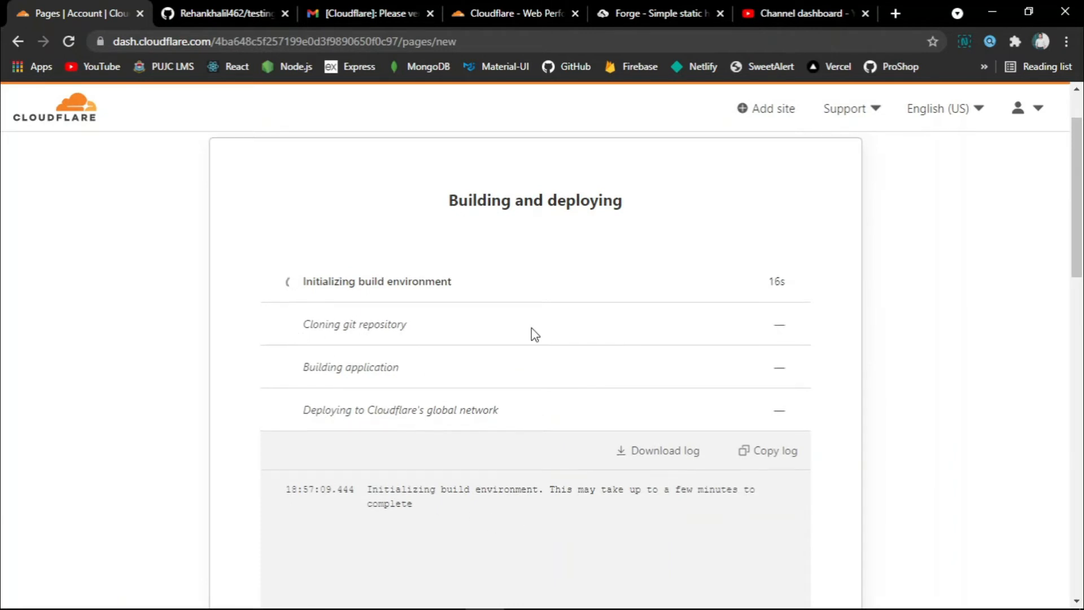
{"action": "scroll", "coordinate": [319, 325], "scroll_direction": "down", "scroll_amount": 1}
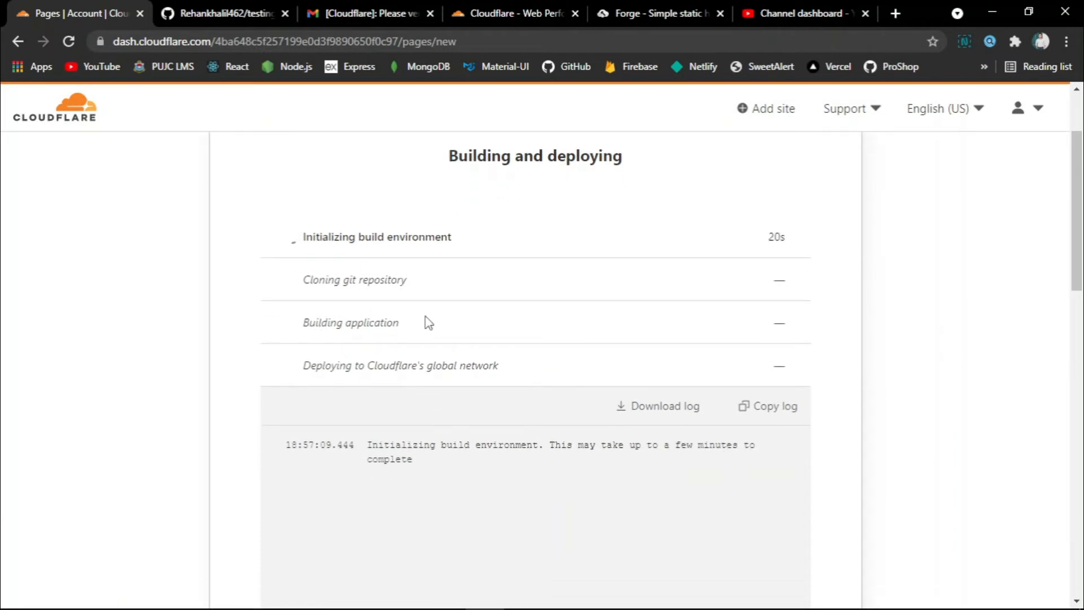
{"action": "scroll", "coordinate": [620, 294], "scroll_direction": "down", "scroll_amount": 2}
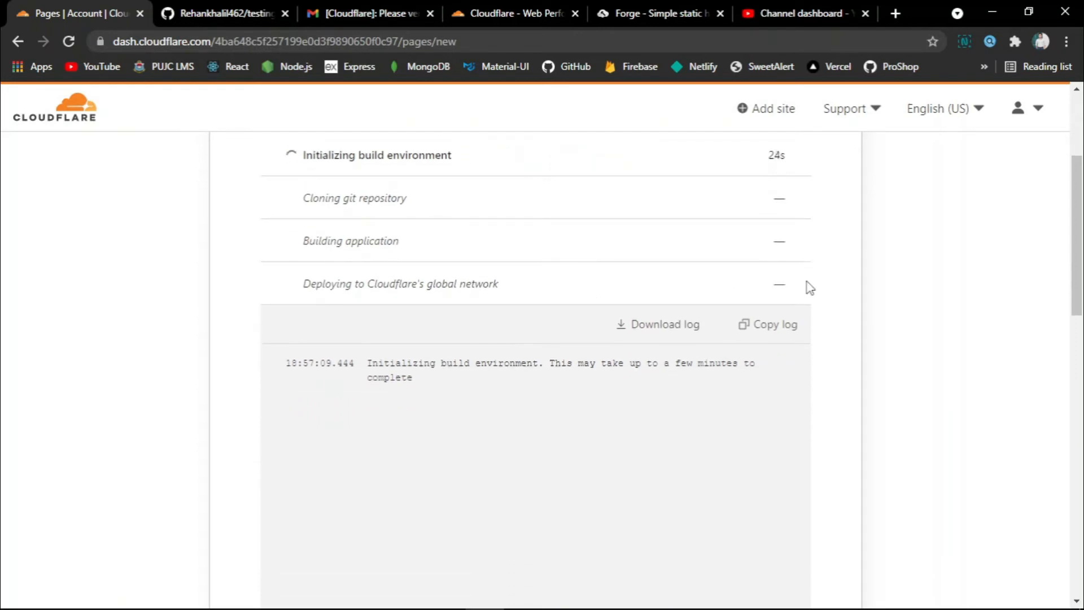
{"action": "scroll", "coordinate": [808, 286], "scroll_direction": "down", "scroll_amount": 3}
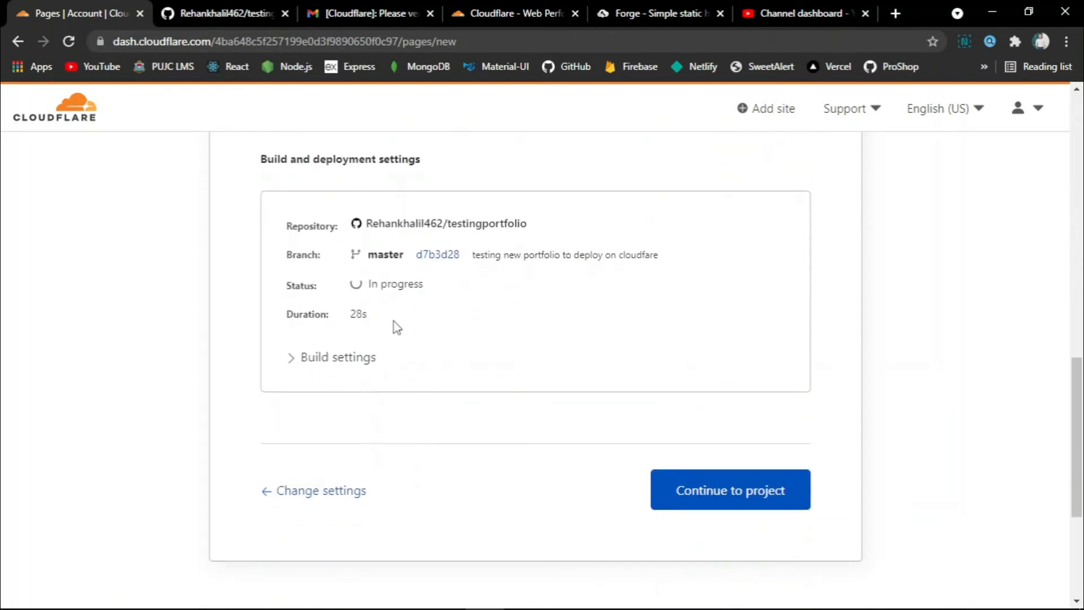
{"action": "left_click_drag", "start_coordinate": [368, 283], "coordinate": [434, 289]}
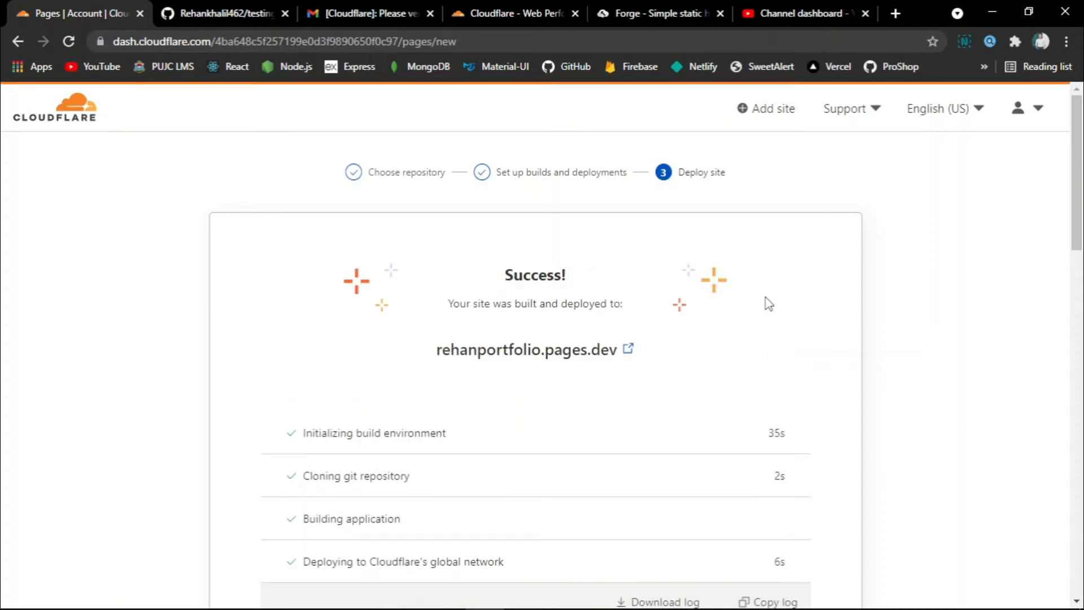
Highlight the Success! deployed-to message, then open rehanportfolio.pages.dev in a new tab.
{"action": "left_click_drag", "start_coordinate": [504, 276], "coordinate": [571, 275]}
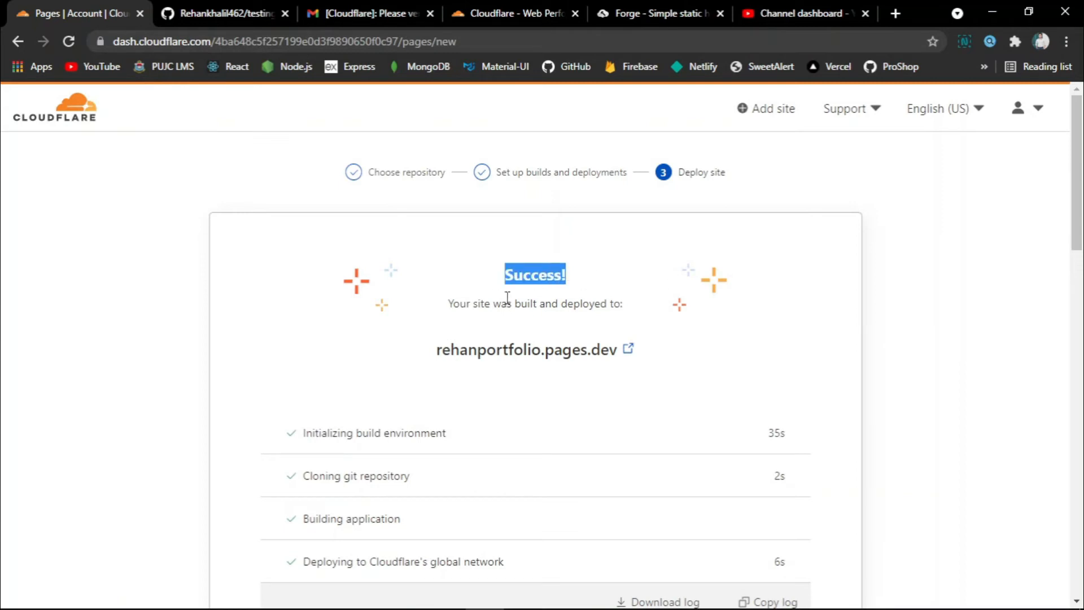
{"action": "left_click_drag", "start_coordinate": [450, 310], "coordinate": [677, 312]}
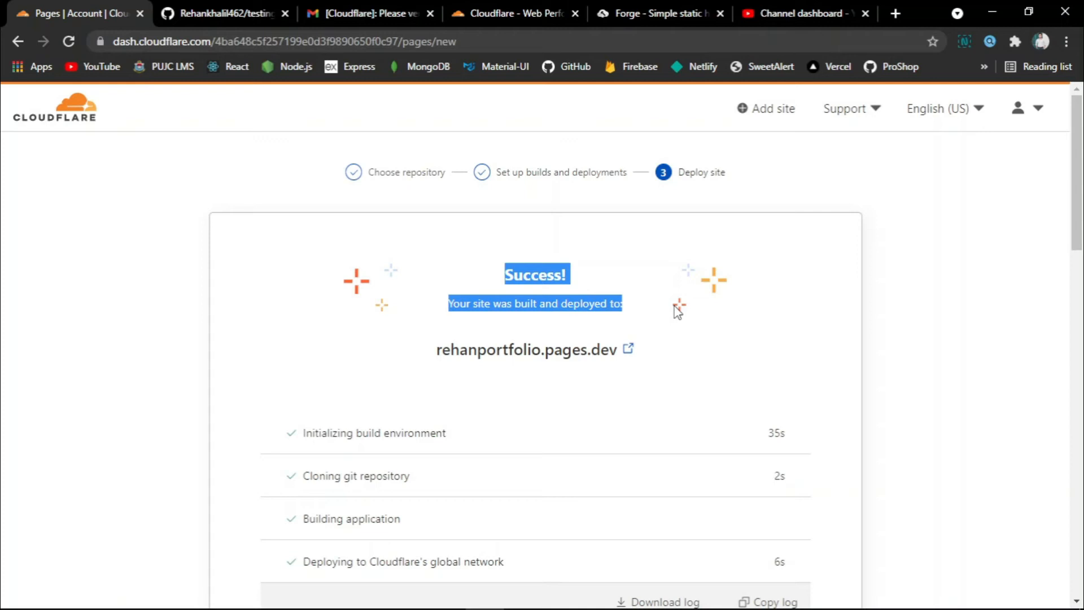
{"action": "left_click", "coordinate": [702, 341]}
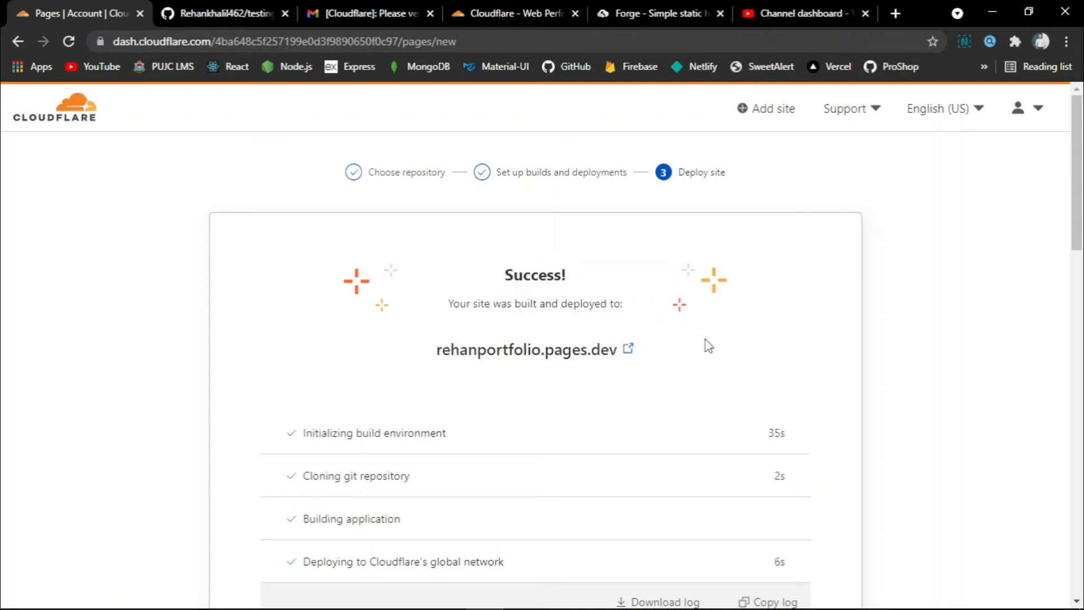
{"action": "left_click", "coordinate": [534, 354]}
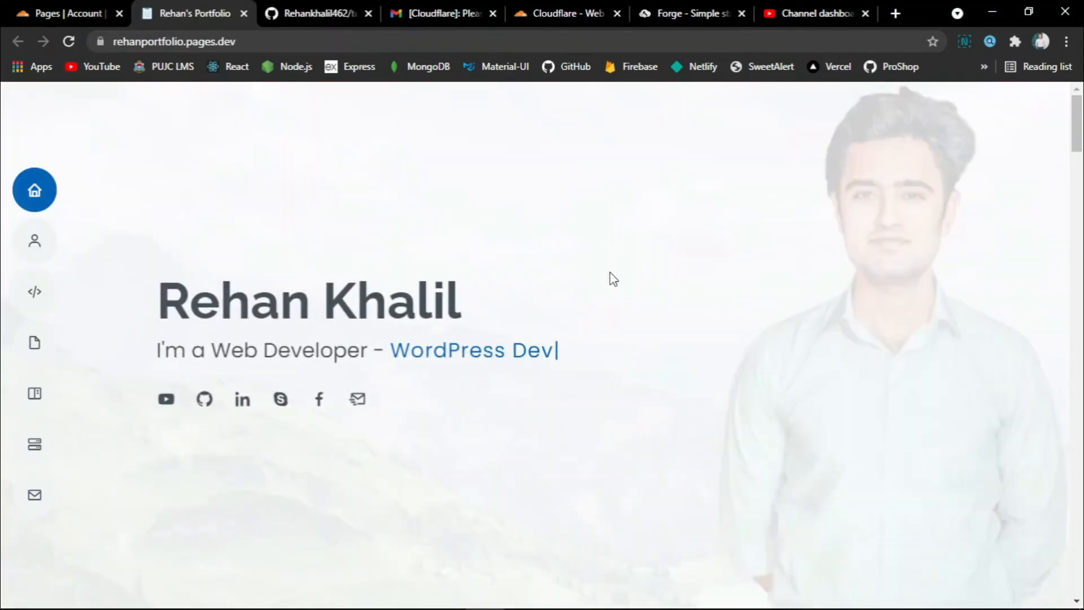
Scroll through the live portfolio, jump back to its top, and return to the 'Pages | Account' tab.
{"action": "scroll", "coordinate": [668, 315], "scroll_direction": "down", "scroll_amount": 7}
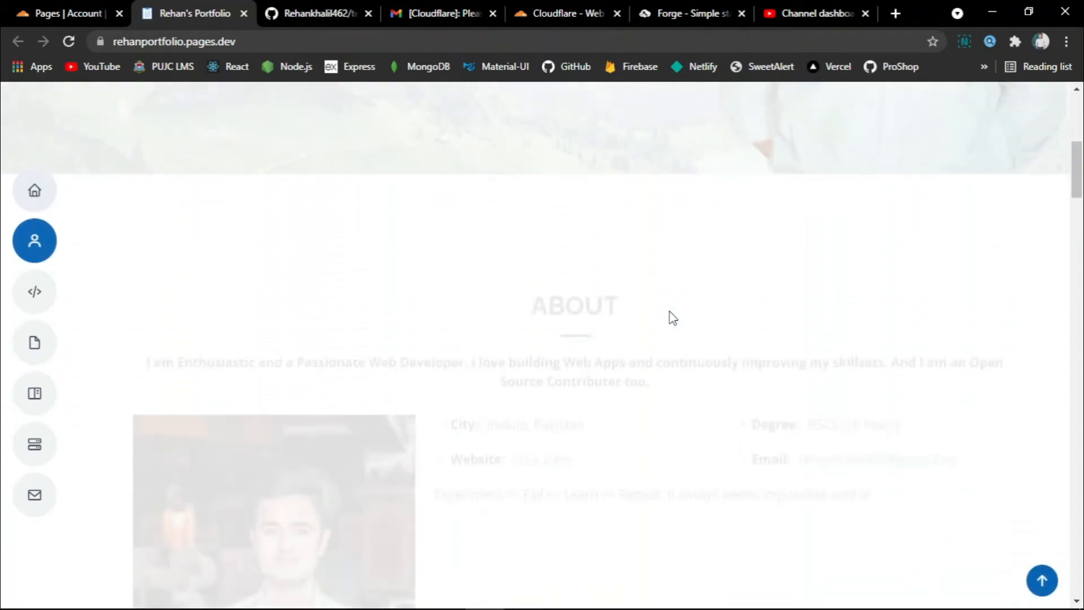
{"action": "scroll", "coordinate": [672, 317], "scroll_direction": "down", "scroll_amount": 12}
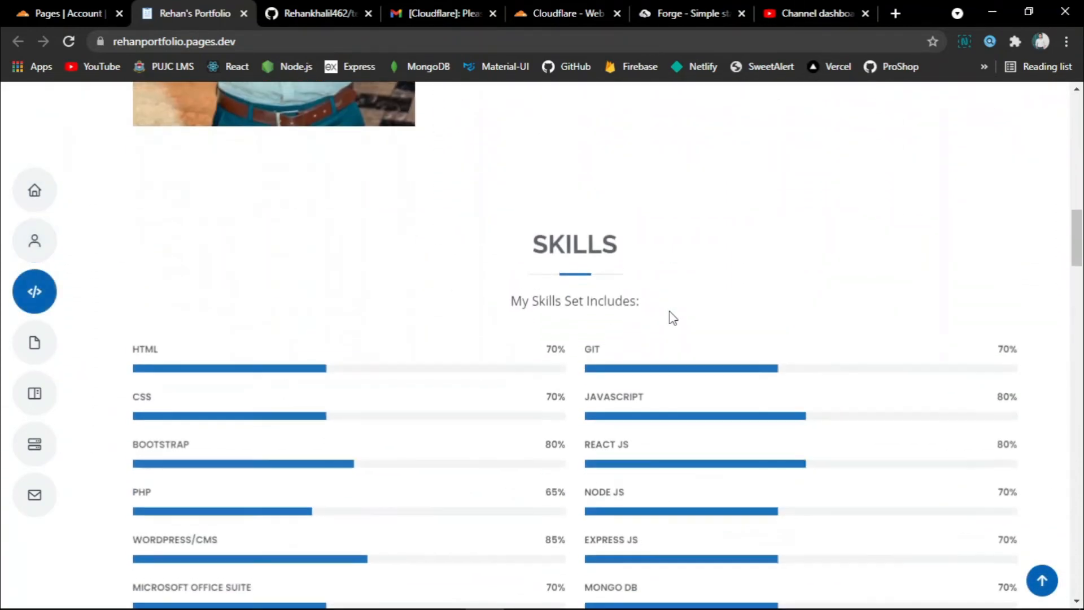
{"action": "scroll", "coordinate": [672, 317], "scroll_direction": "down", "scroll_amount": 15}
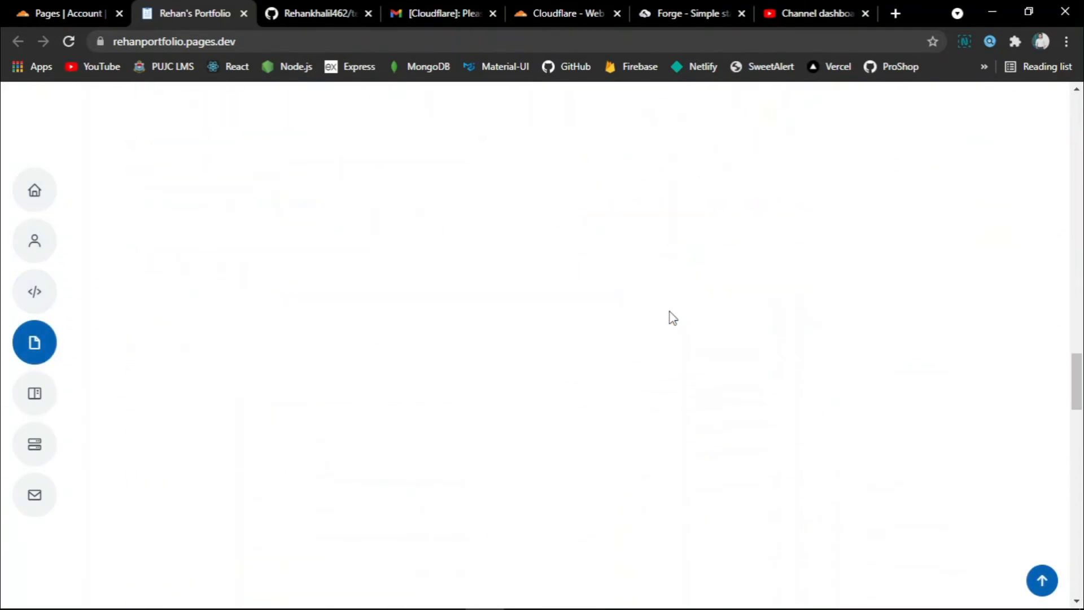
{"action": "scroll", "coordinate": [672, 317], "scroll_direction": "down", "scroll_amount": 10}
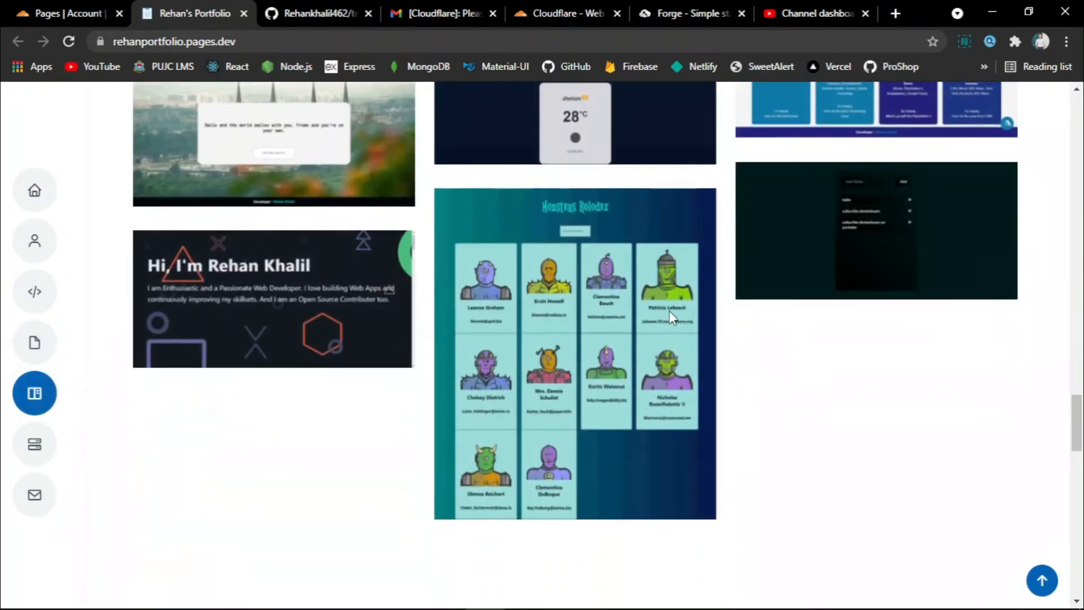
{"action": "key", "text": "Home"}
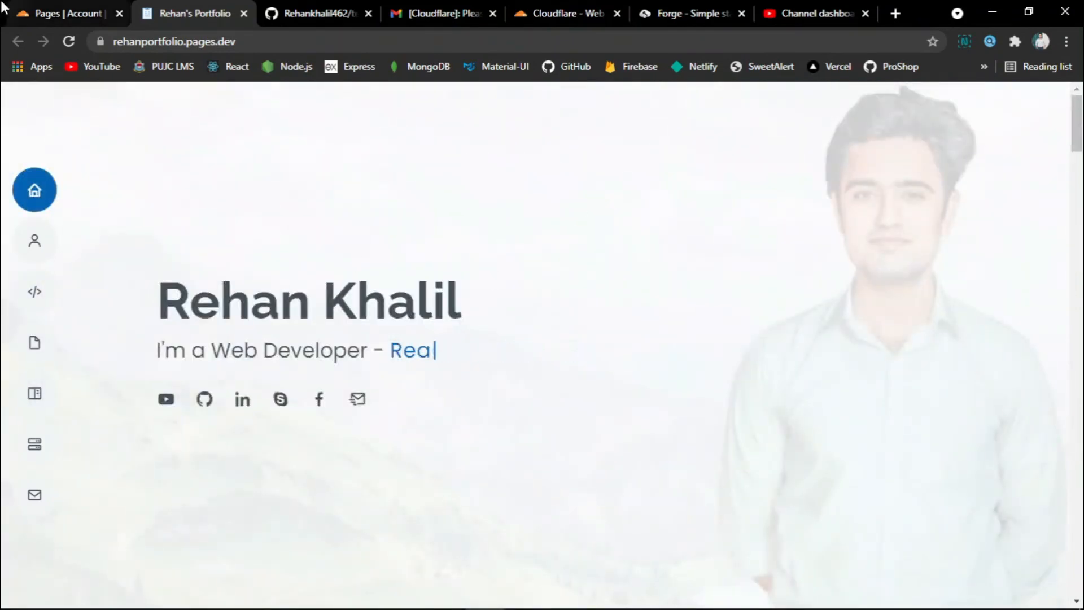
{"action": "left_click", "coordinate": [63, 9]}
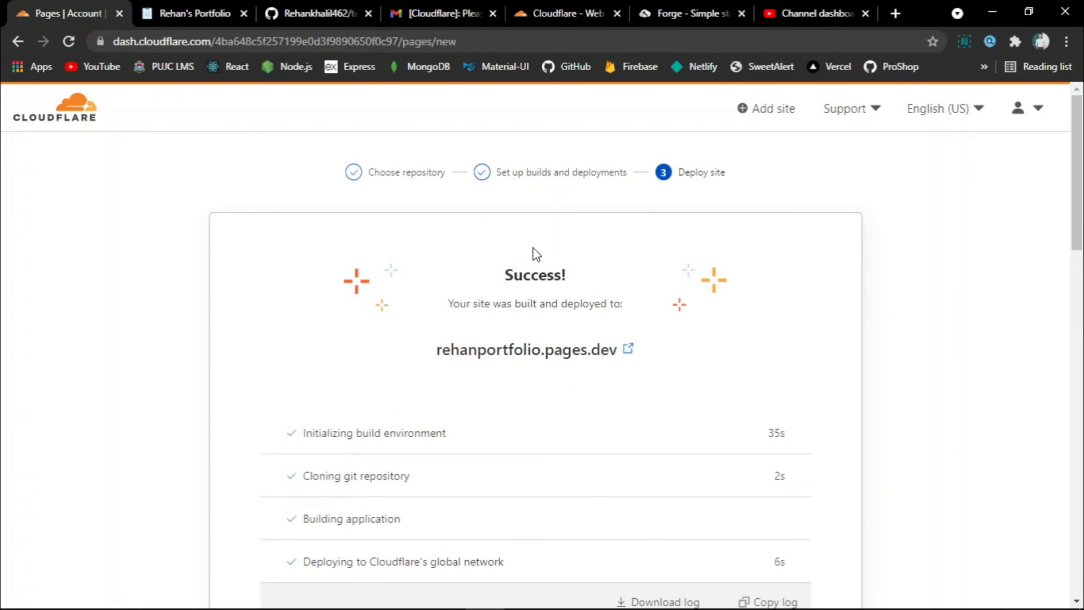
Continue from the Success page to the rehanportfolio project page and its master production deployment.
{"action": "scroll", "coordinate": [666, 304], "scroll_direction": "down", "scroll_amount": 1}
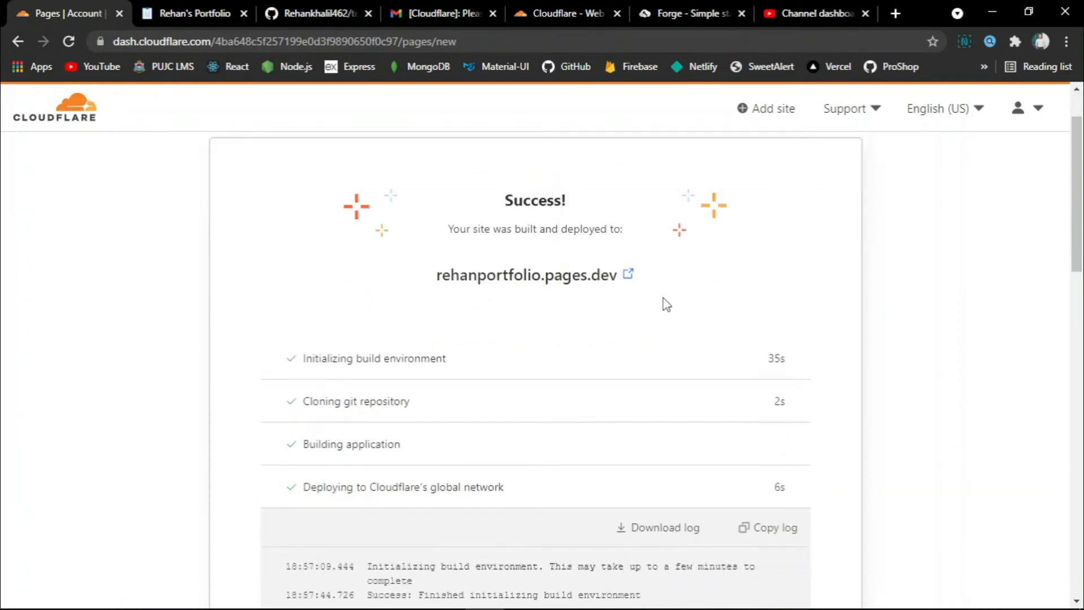
{"action": "scroll", "coordinate": [666, 304], "scroll_direction": "down", "scroll_amount": 5}
{"action": "scroll", "coordinate": [756, 382], "scroll_direction": "down", "scroll_amount": 3}
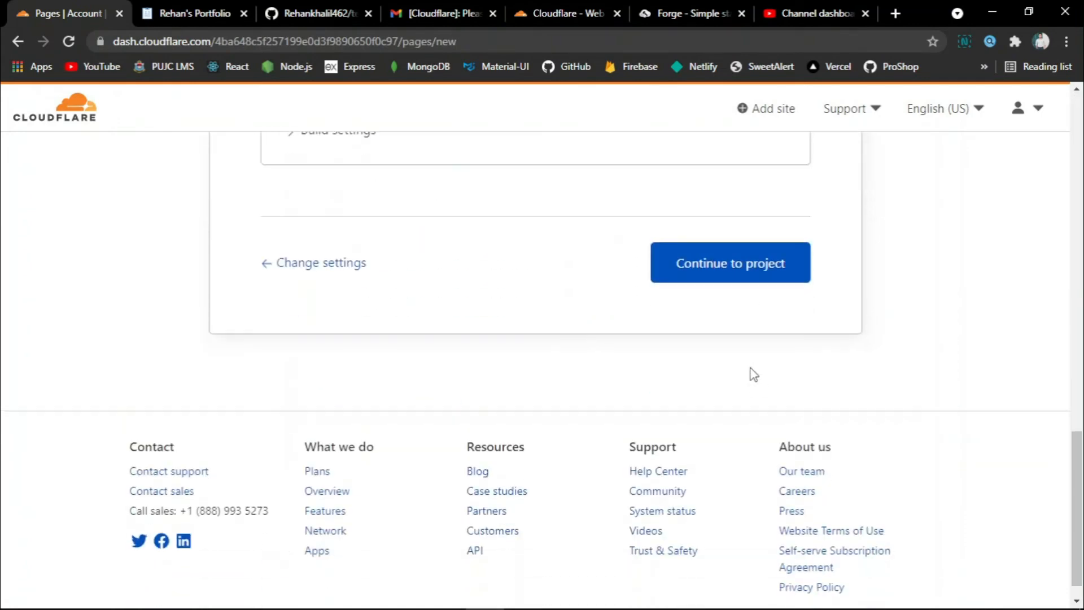
{"action": "left_click", "coordinate": [751, 280]}
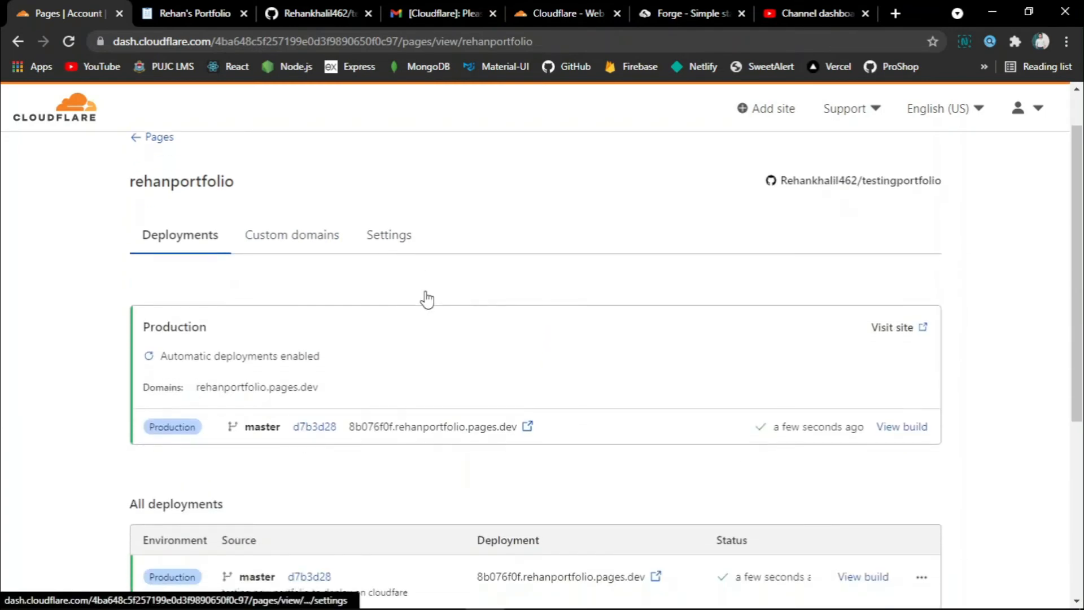
{"action": "scroll", "coordinate": [427, 300], "scroll_direction": "down", "scroll_amount": 3}
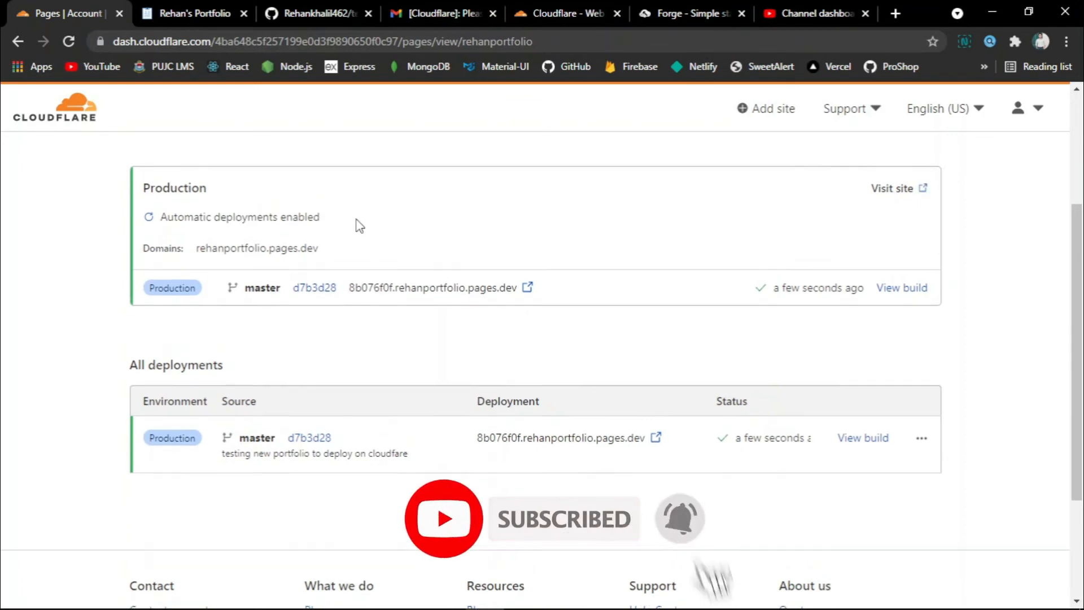
{"action": "scroll", "coordinate": [355, 225], "scroll_direction": "up", "scroll_amount": 3}
Review the Custom domains tab's hostname explanation, then move to the project's Settings.
{"action": "left_click", "coordinate": [305, 252]}
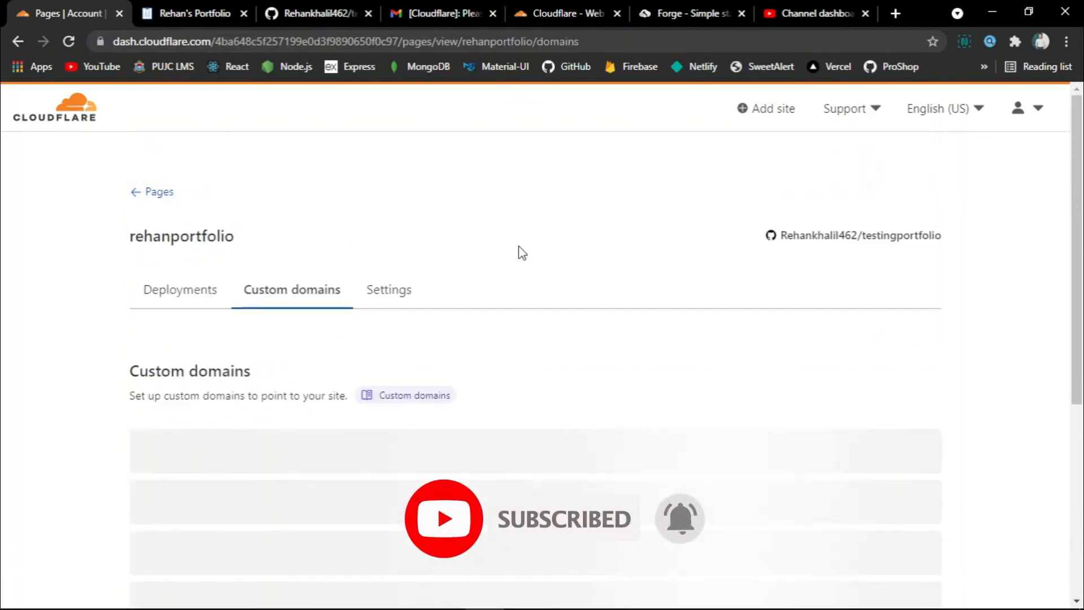
{"action": "scroll", "coordinate": [517, 249], "scroll_direction": "down", "scroll_amount": 2}
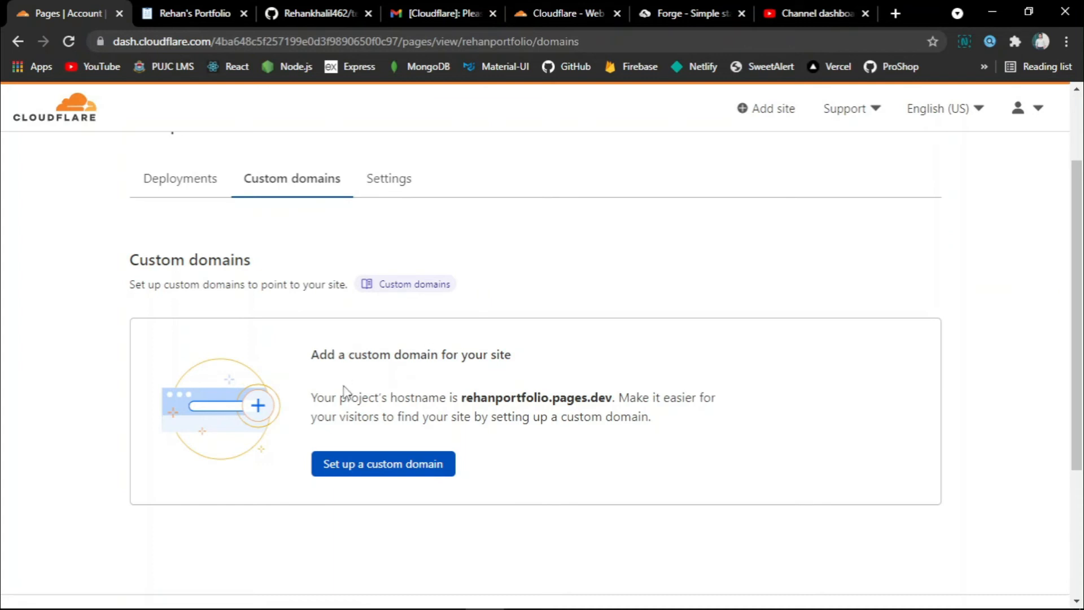
{"action": "left_click_drag", "start_coordinate": [312, 355], "coordinate": [517, 368]}
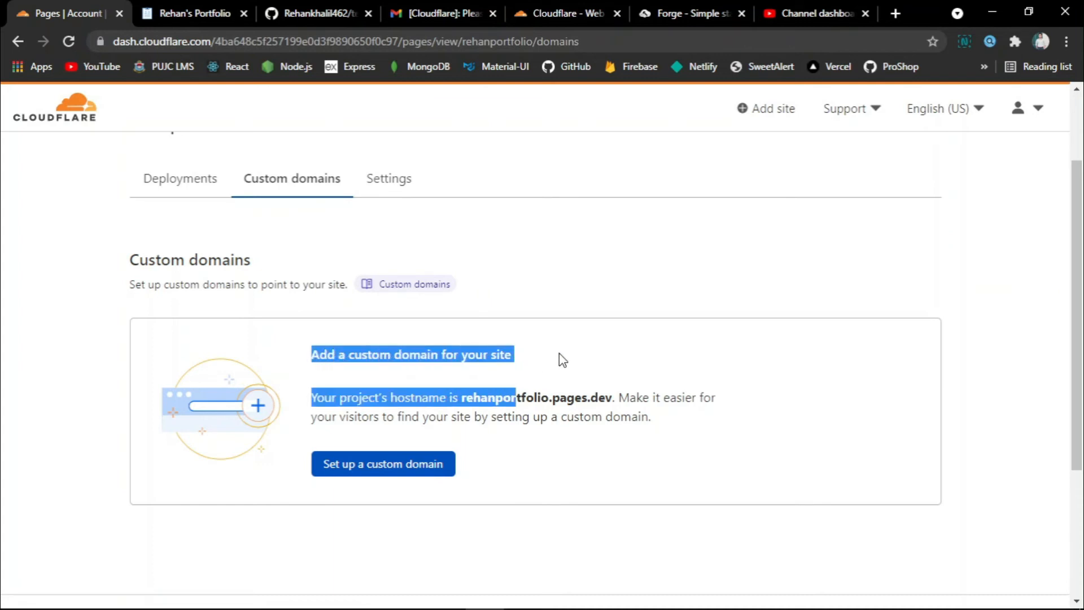
{"action": "left_click", "coordinate": [583, 378]}
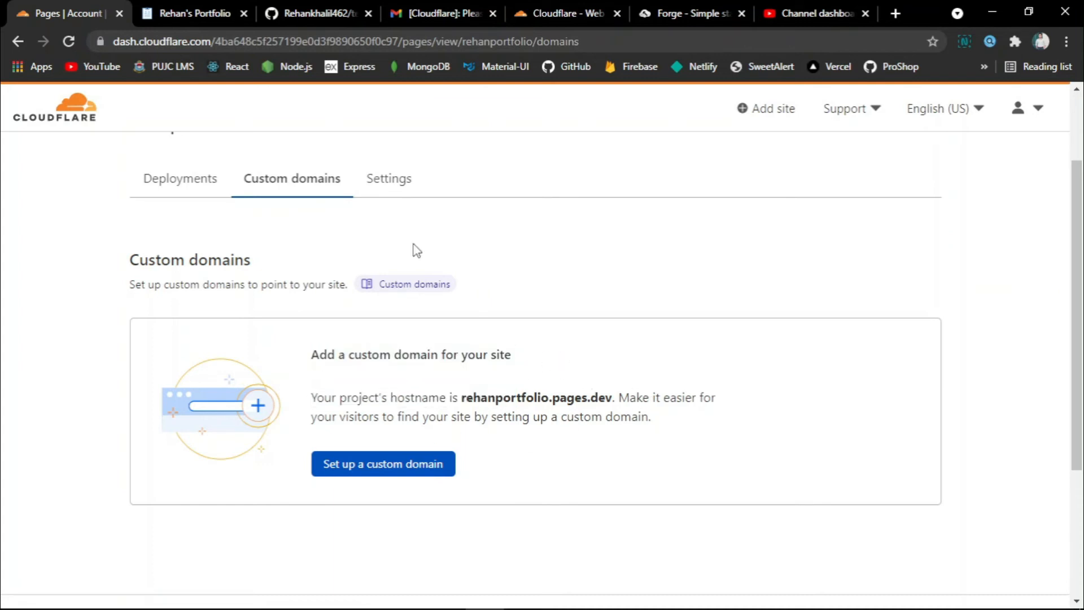
{"action": "left_click", "coordinate": [395, 179]}
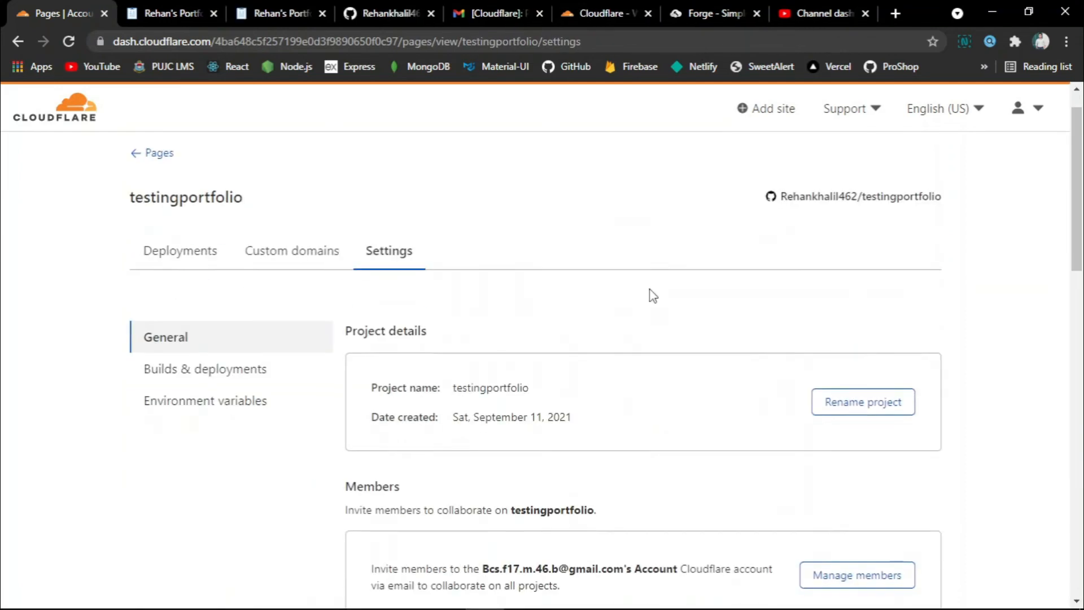
{"action": "scroll", "coordinate": [652, 294], "scroll_direction": "down", "scroll_amount": 2}
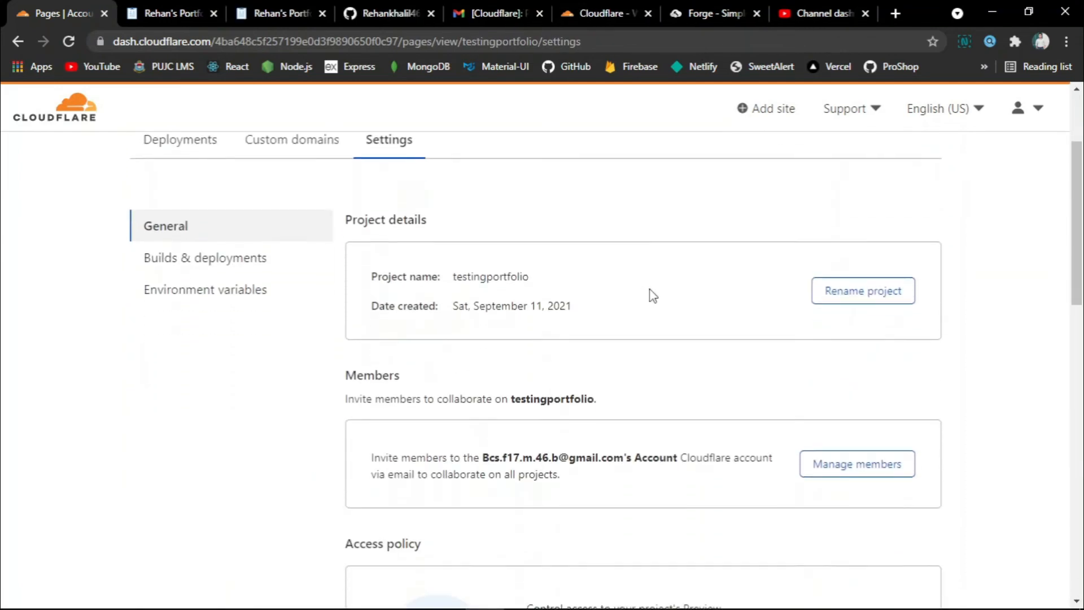
{"action": "scroll", "coordinate": [652, 295], "scroll_direction": "down", "scroll_amount": 9}
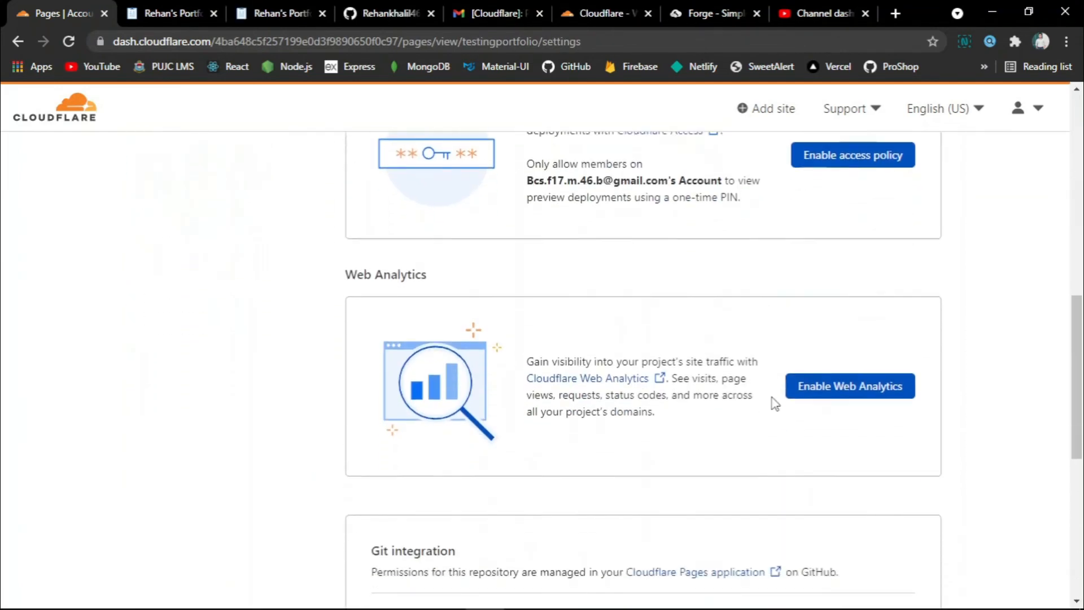
{"action": "scroll", "coordinate": [773, 401], "scroll_direction": "down", "scroll_amount": 5}
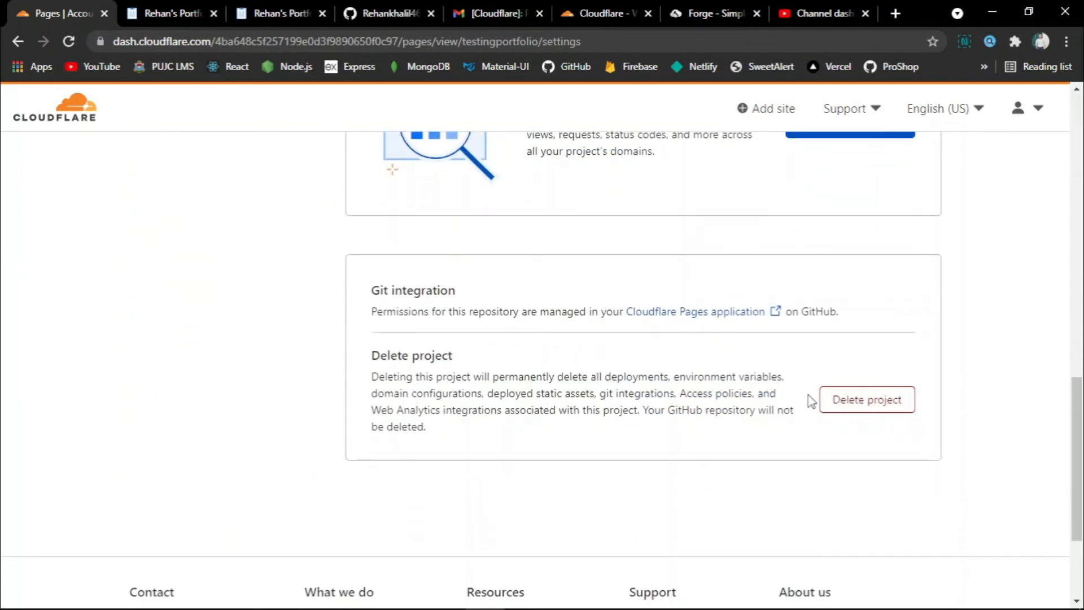
{"action": "left_click_drag", "start_coordinate": [807, 395], "coordinate": [960, 404]}
{"action": "left_click", "coordinate": [959, 417]}
{"action": "left_click", "coordinate": [889, 406]}
{"action": "left_click", "coordinate": [528, 479]}
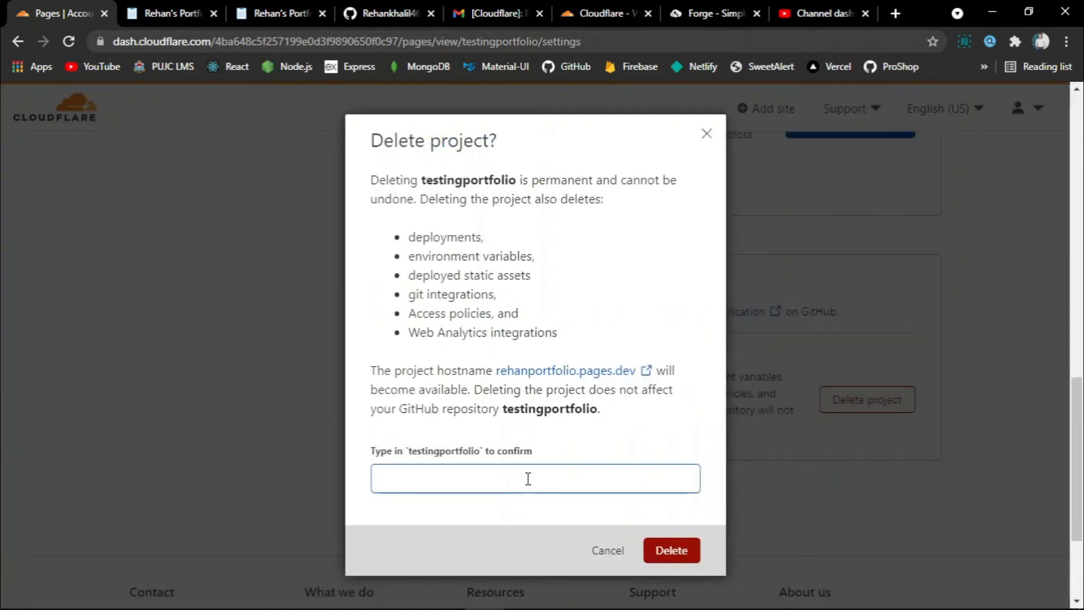
{"action": "left_click_drag", "start_coordinate": [404, 450], "coordinate": [497, 457]}
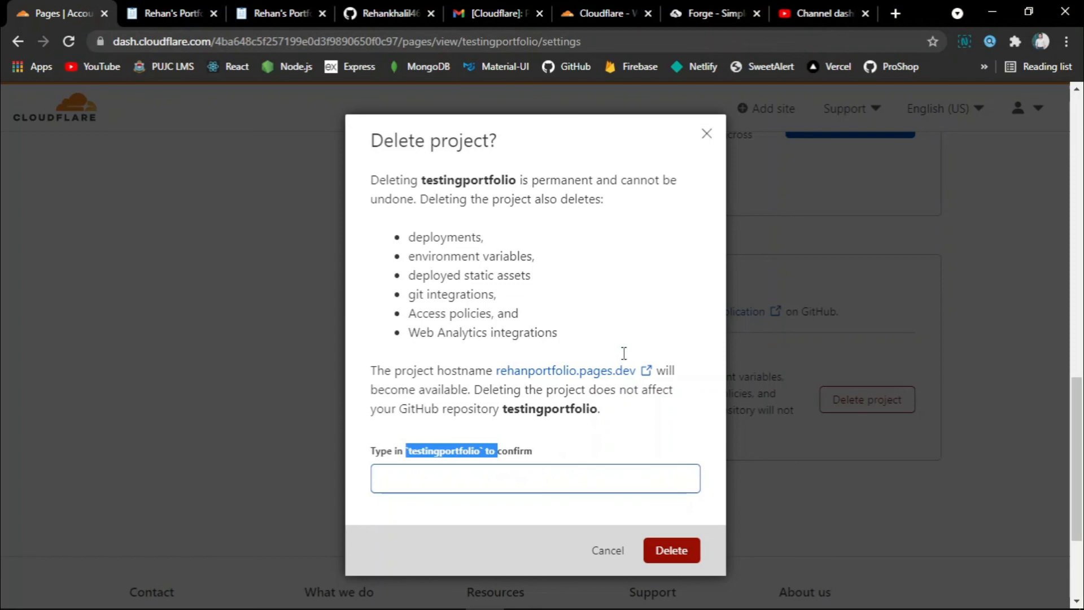
{"action": "left_click", "coordinate": [706, 133]}
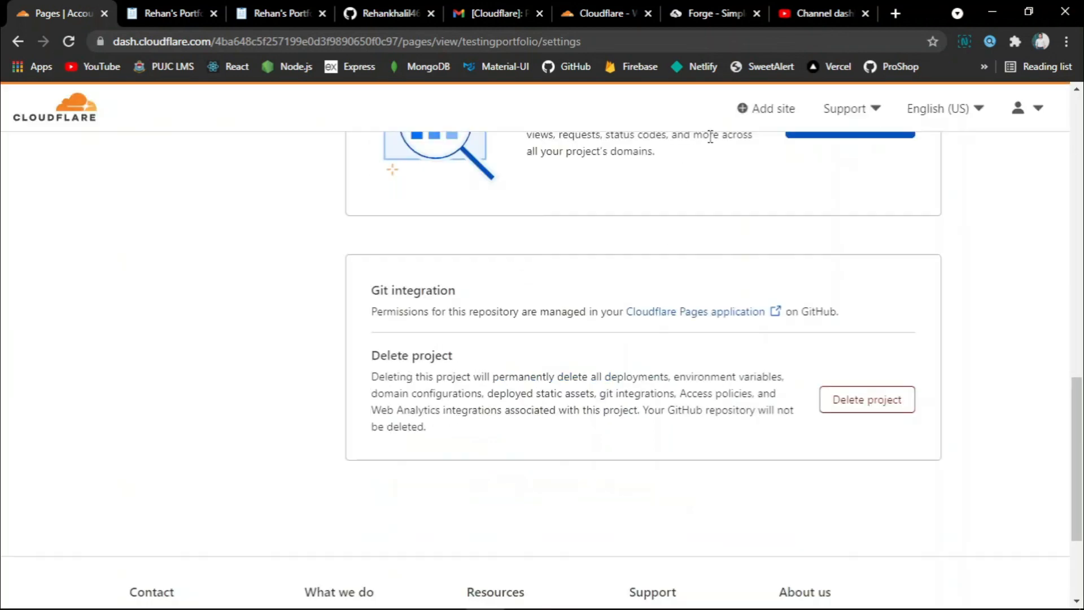
Review the build settings and empty Environment variables, then return to testingportfolio's Deployments.
{"action": "scroll", "coordinate": [453, 399], "scroll_direction": "up", "scroll_amount": 4}
{"action": "scroll", "coordinate": [453, 399], "scroll_direction": "up", "scroll_amount": 9}
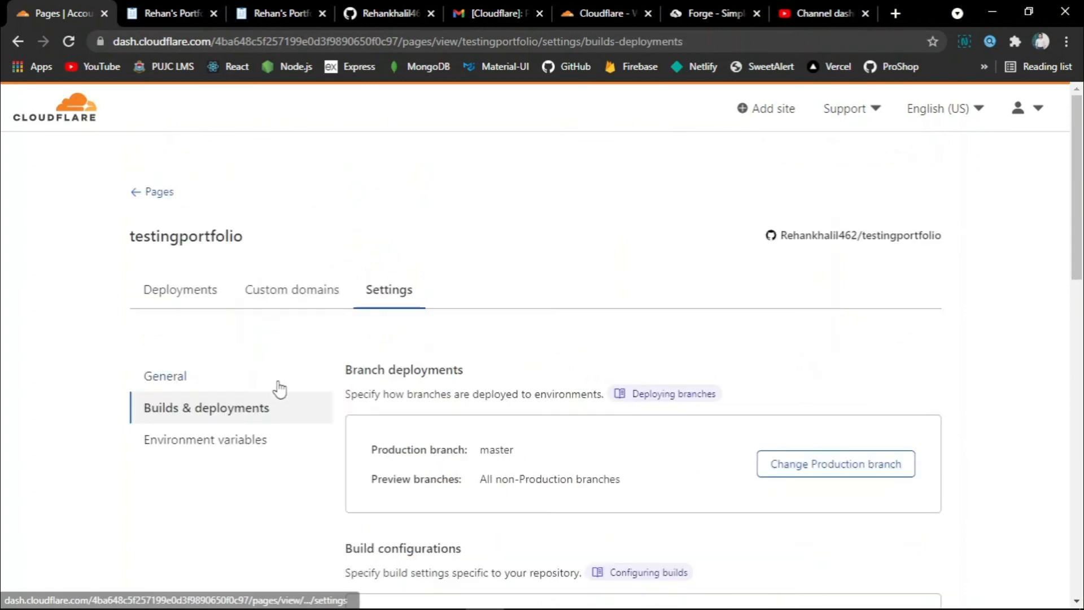
{"action": "scroll", "coordinate": [278, 387], "scroll_direction": "down", "scroll_amount": 3}
{"action": "scroll", "coordinate": [265, 355], "scroll_direction": "down", "scroll_amount": 10}
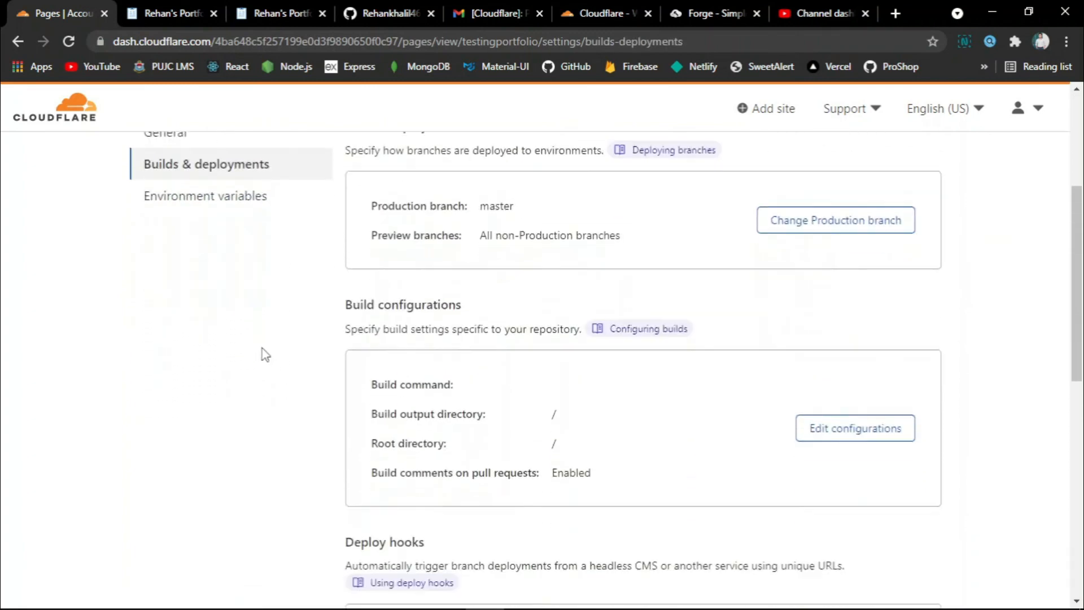
{"action": "scroll", "coordinate": [265, 355], "scroll_direction": "up", "scroll_amount": 15}
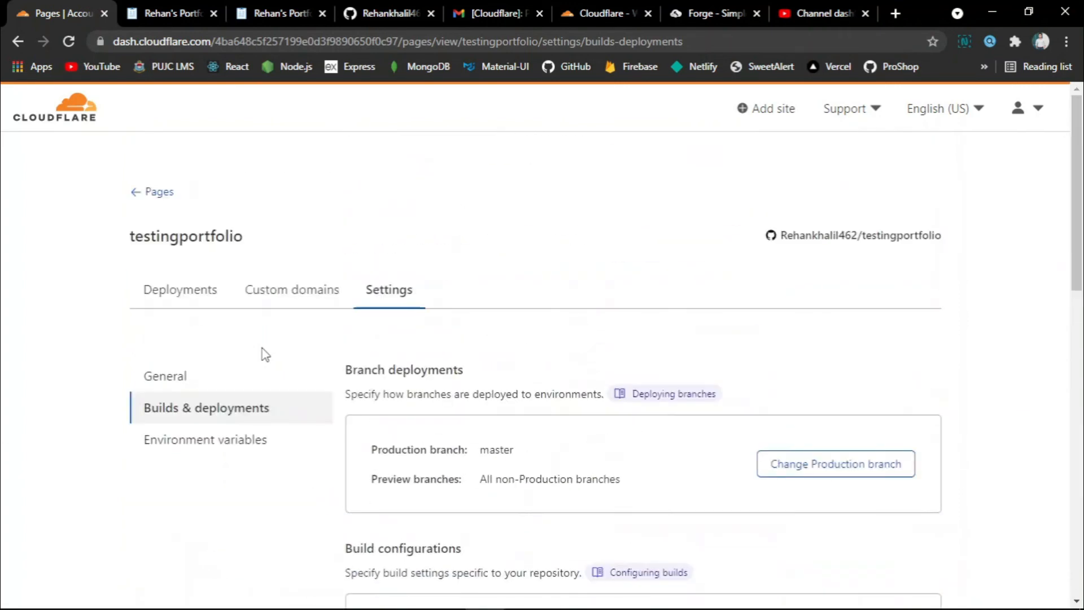
{"action": "left_click", "coordinate": [225, 446]}
{"action": "scroll", "coordinate": [274, 368], "scroll_direction": "down", "scroll_amount": 5}
{"action": "scroll", "coordinate": [273, 368], "scroll_direction": "up", "scroll_amount": 5}
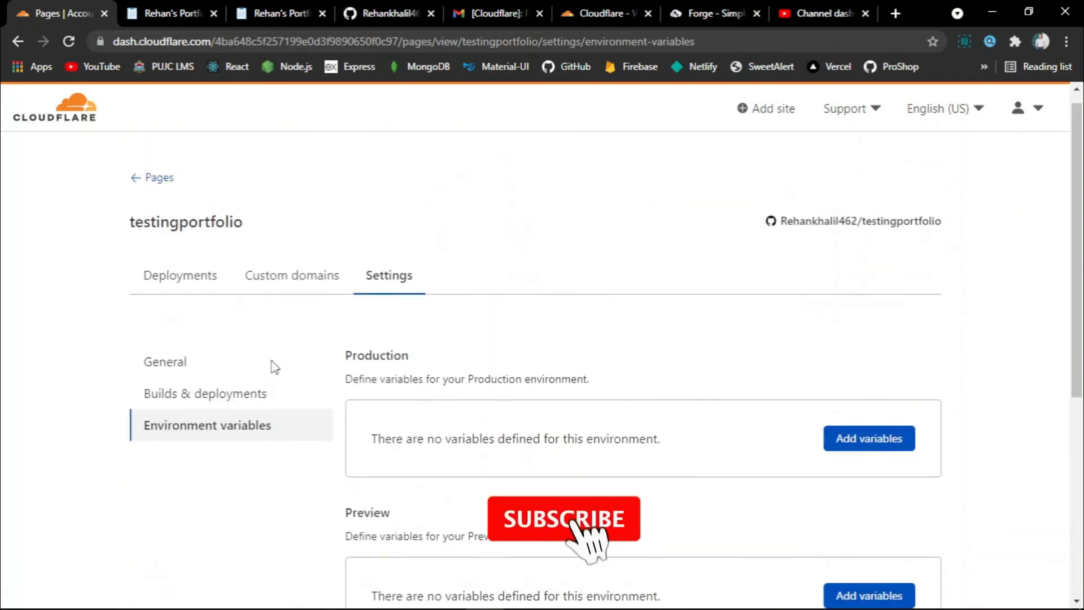
{"action": "left_click", "coordinate": [205, 299]}
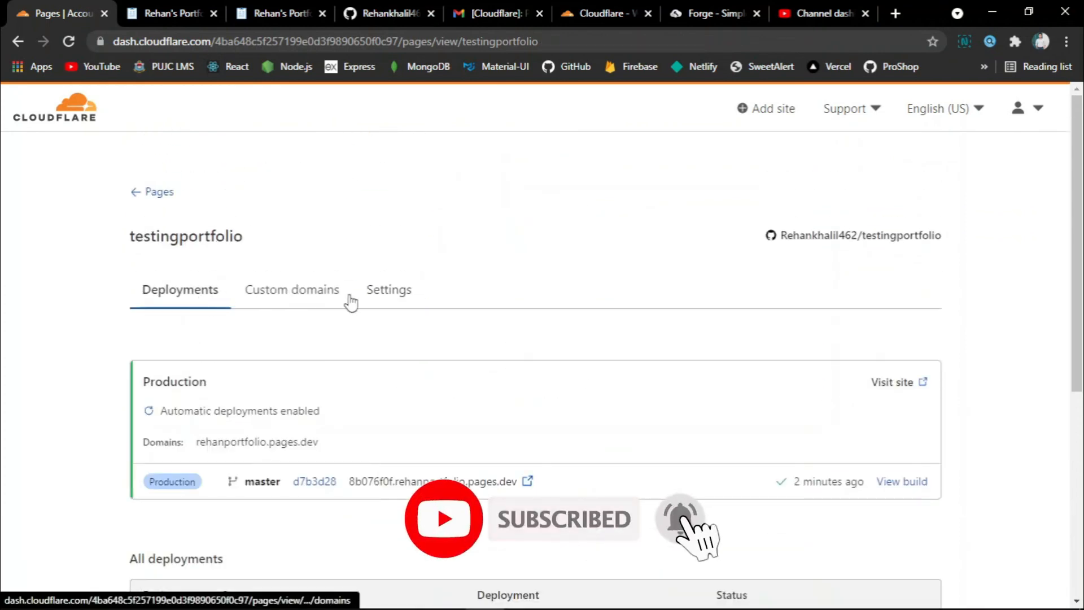
Scroll the testingportfolio deployments, then go back via '← Pages' to the projects overview.
{"action": "scroll", "coordinate": [418, 283], "scroll_direction": "down", "scroll_amount": 4}
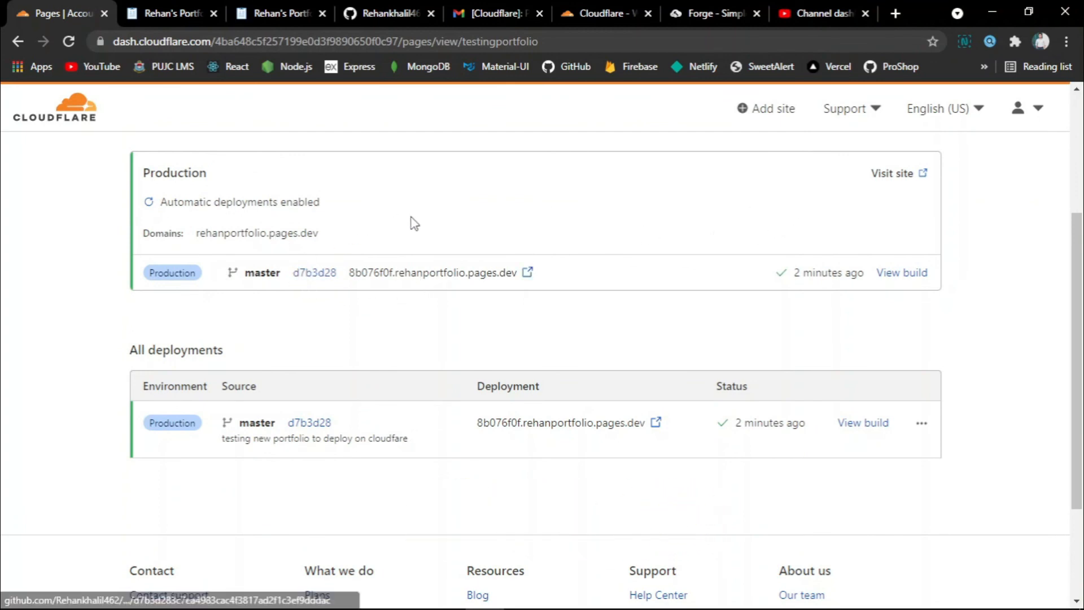
{"action": "scroll", "coordinate": [412, 223], "scroll_direction": "up", "scroll_amount": 2}
{"action": "scroll", "coordinate": [252, 211], "scroll_direction": "up", "scroll_amount": 2}
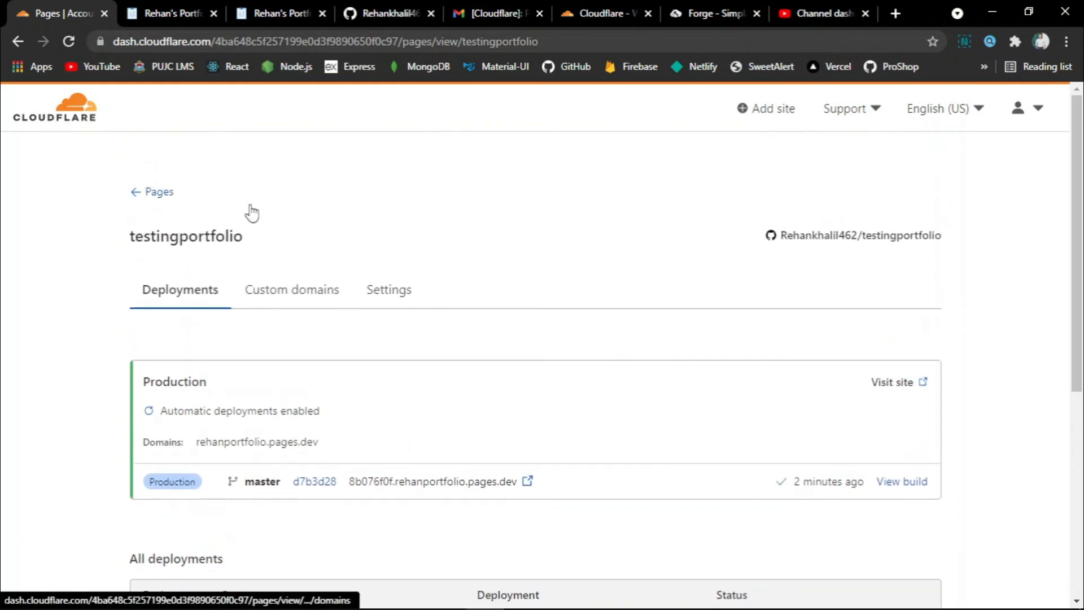
{"action": "left_click", "coordinate": [155, 193]}
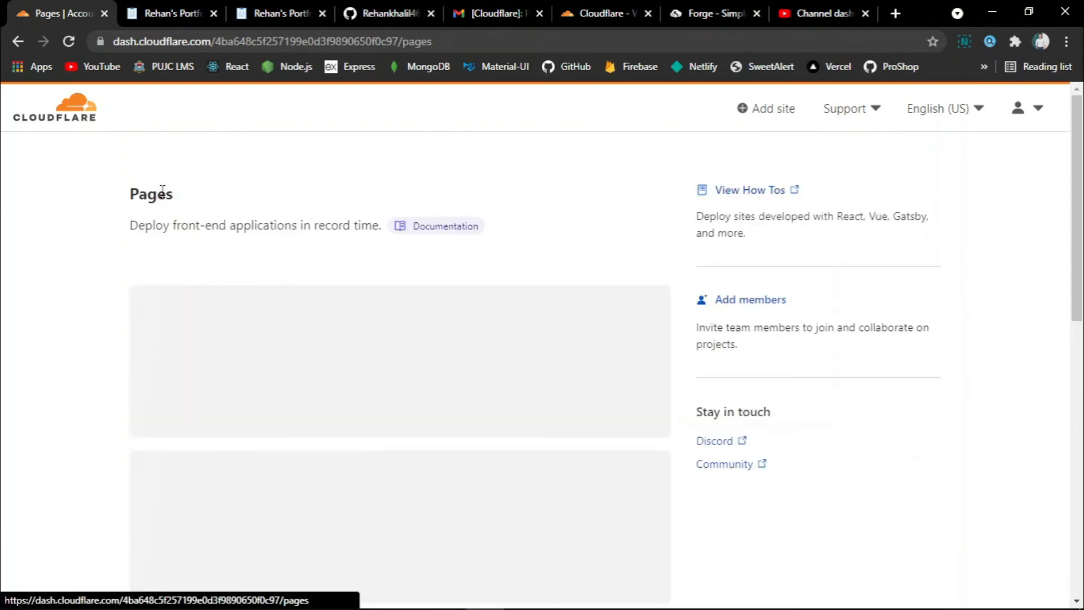